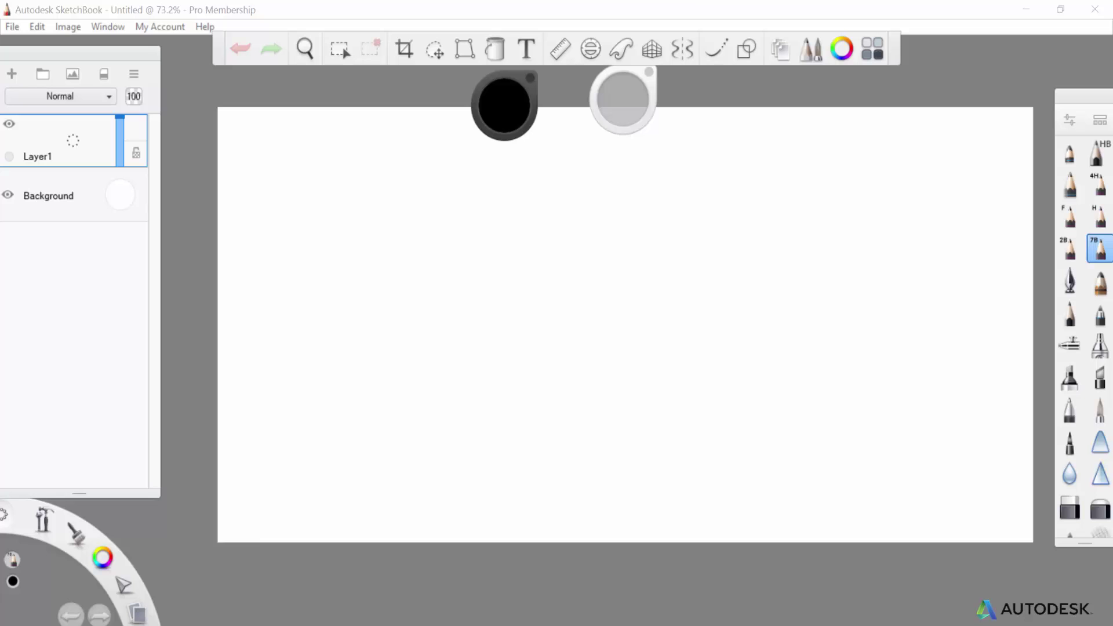
# Draw a large kidney-shaped outline in the upper left part of the canvas with the ink pen brush.
pyautogui.scroll(1, 530, 267)
pyautogui.click(1069, 280)
pyautogui.scroll(-2, 556, 330)
pyautogui.scroll(1, 522, 360)
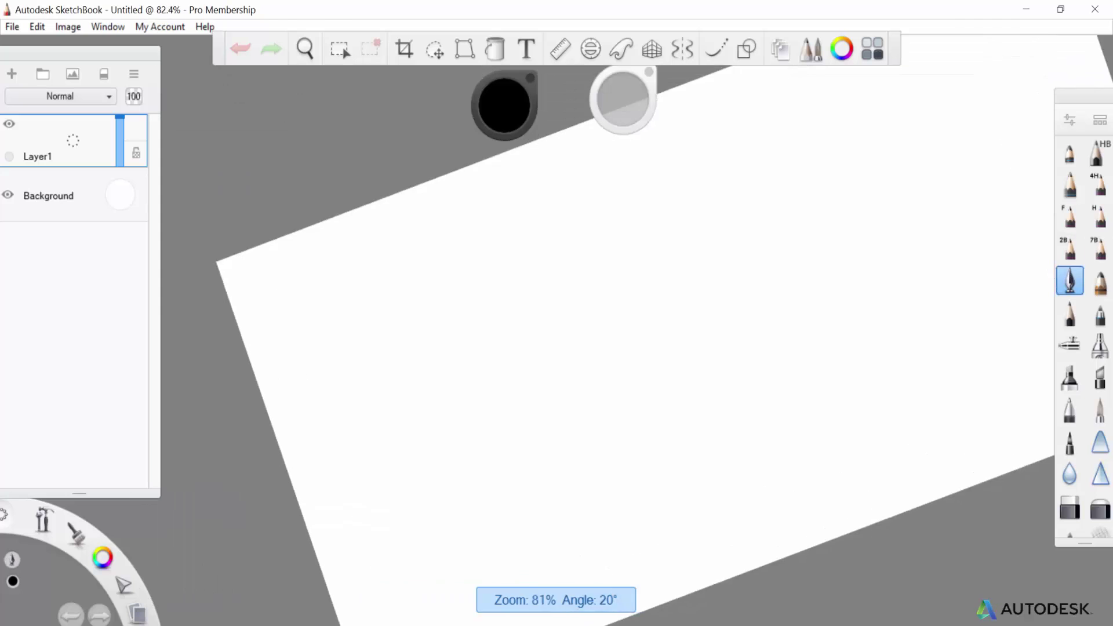
pyautogui.scroll(2, 571, 440)
pyautogui.moveTo(538, 184)
pyautogui.mouseDown()
pyautogui.moveTo(528, 404)
pyautogui.moveTo(623, 369)
pyautogui.mouseUp()
pyautogui.hotkey('ctrl', 'z')
pyautogui.moveTo(515, 164)
pyautogui.mouseDown()
pyautogui.moveTo(463, 349)
pyautogui.moveTo(567, 157)
pyautogui.mouseUp()
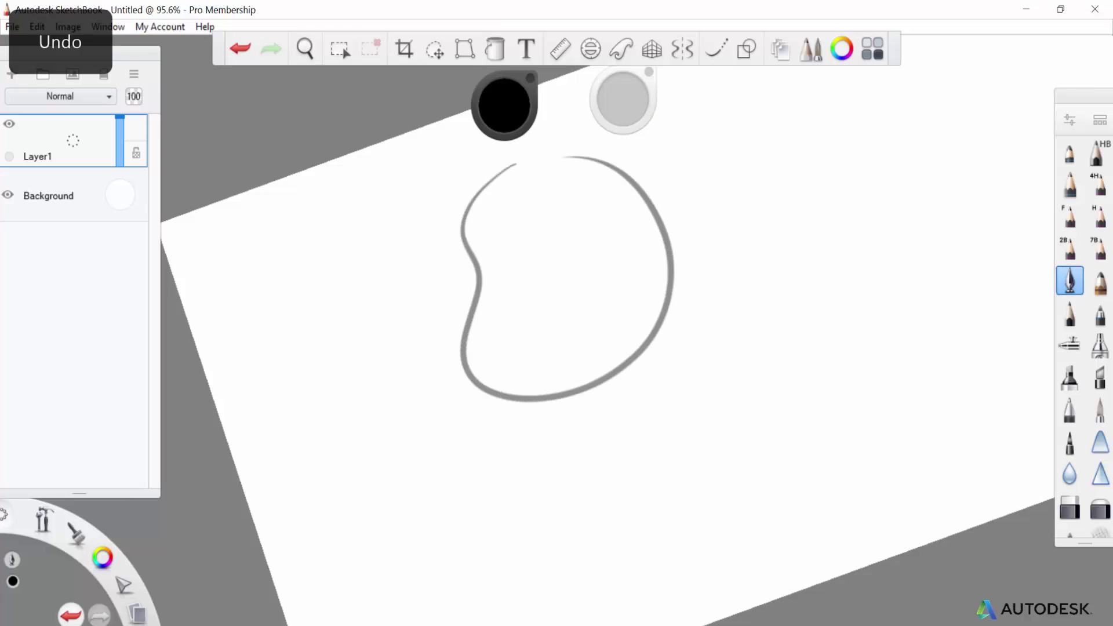
pyautogui.scroll(-3, 522, 290)
pyautogui.scroll(3, 637, 313)
pyautogui.moveTo(649, 191)
pyautogui.mouseDown()
pyautogui.moveTo(537, 347)
pyautogui.moveTo(719, 166)
pyautogui.mouseUp()
pyautogui.scroll(-3, 557, 347)
pyautogui.hotkey('ctrl', 'z')
pyautogui.scroll(3, 556, 348)
pyautogui.moveTo(774, 139)
pyautogui.mouseDown()
pyautogui.moveTo(733, 161)
pyautogui.moveTo(800, 122)
pyautogui.mouseUp()
pyautogui.scroll(-2, 556, 348)
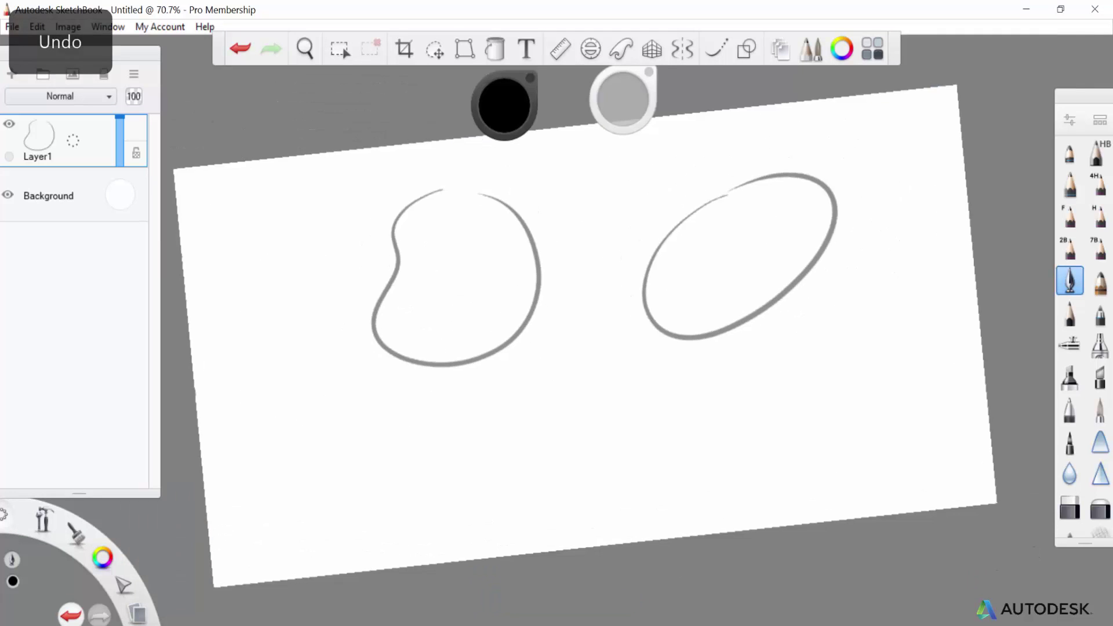
pyautogui.scroll(3, 557, 348)
pyautogui.hotkey('ctrl', 'z')
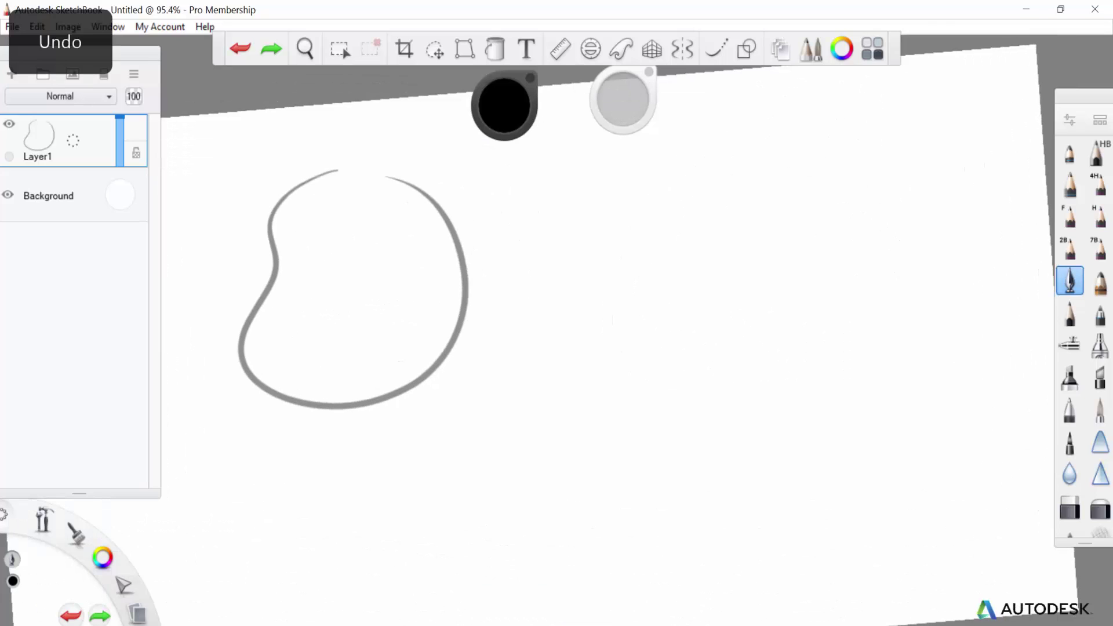
pyautogui.moveTo(773, 160)
pyautogui.mouseDown()
pyautogui.moveTo(719, 174)
pyautogui.moveTo(794, 136)
pyautogui.mouseUp()
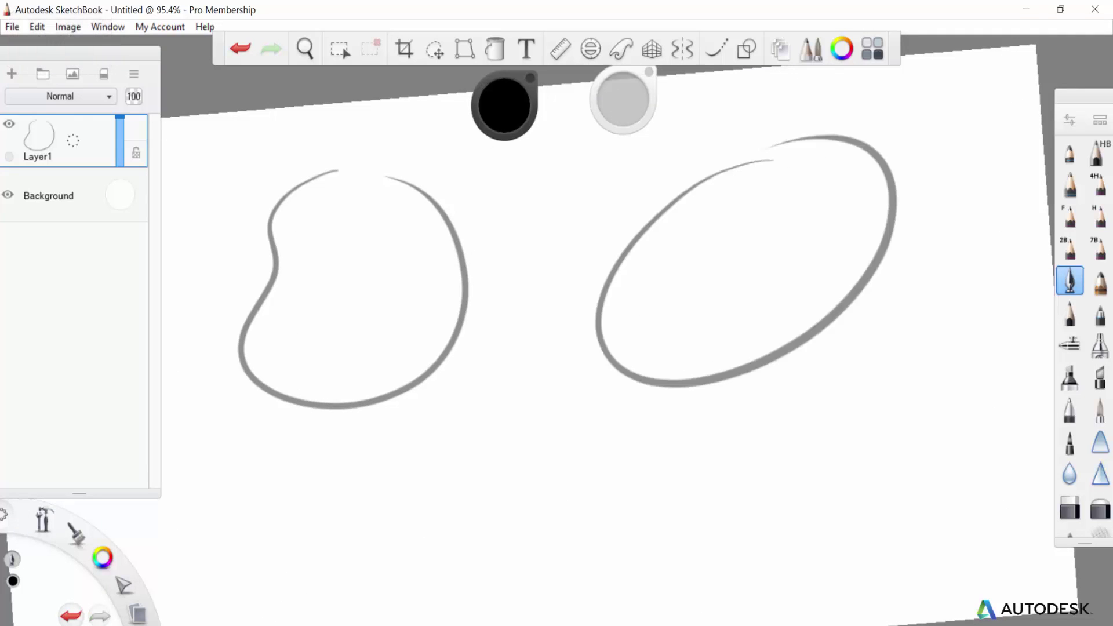
pyautogui.scroll(-3, 557, 347)
pyautogui.scroll(3, 557, 348)
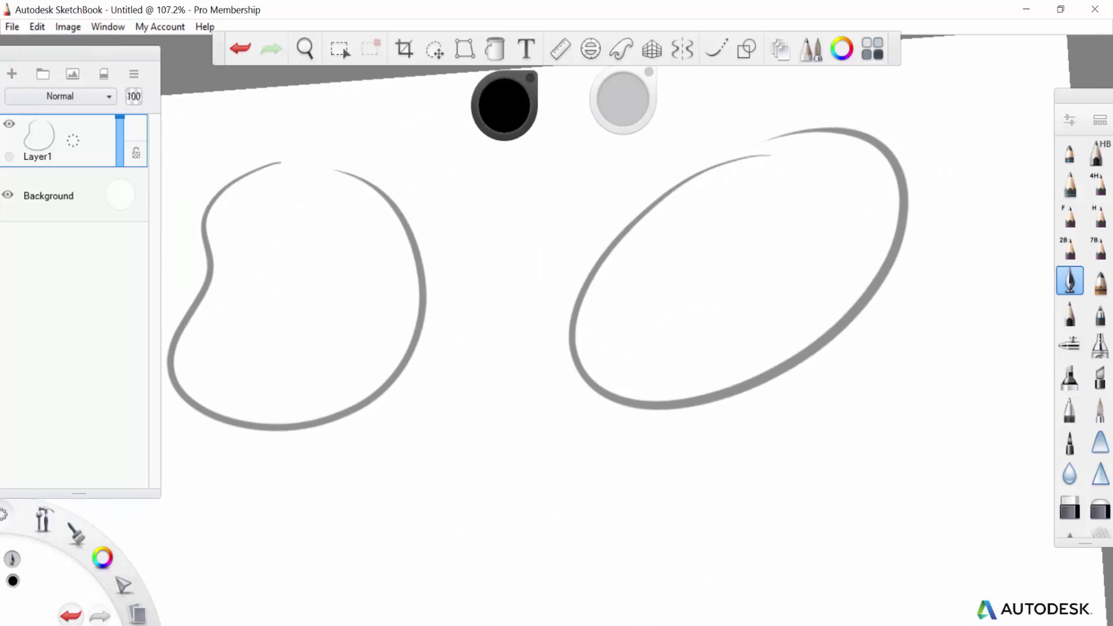
pyautogui.hotkey('ctrl', 'z')
pyautogui.moveTo(762, 148)
pyautogui.mouseDown()
pyautogui.moveTo(583, 377)
pyautogui.moveTo(774, 134)
pyautogui.mouseUp()
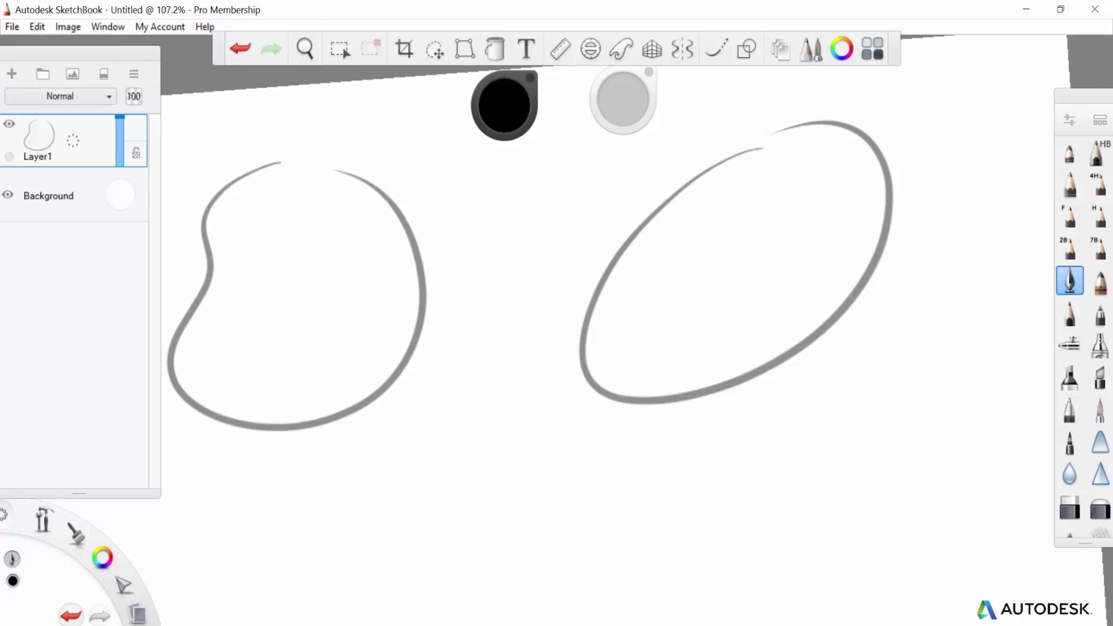
pyautogui.hotkey('ctrl', 'z')
# Draw three more ink outlines: a tilted ellipse beside the kidney shape, a wavy blob below, and a narrow teardrop at the canvas's left side.
pyautogui.moveTo(658, 194)
pyautogui.mouseDown()
pyautogui.moveTo(598, 266)
pyautogui.moveTo(693, 165)
pyautogui.mouseUp()
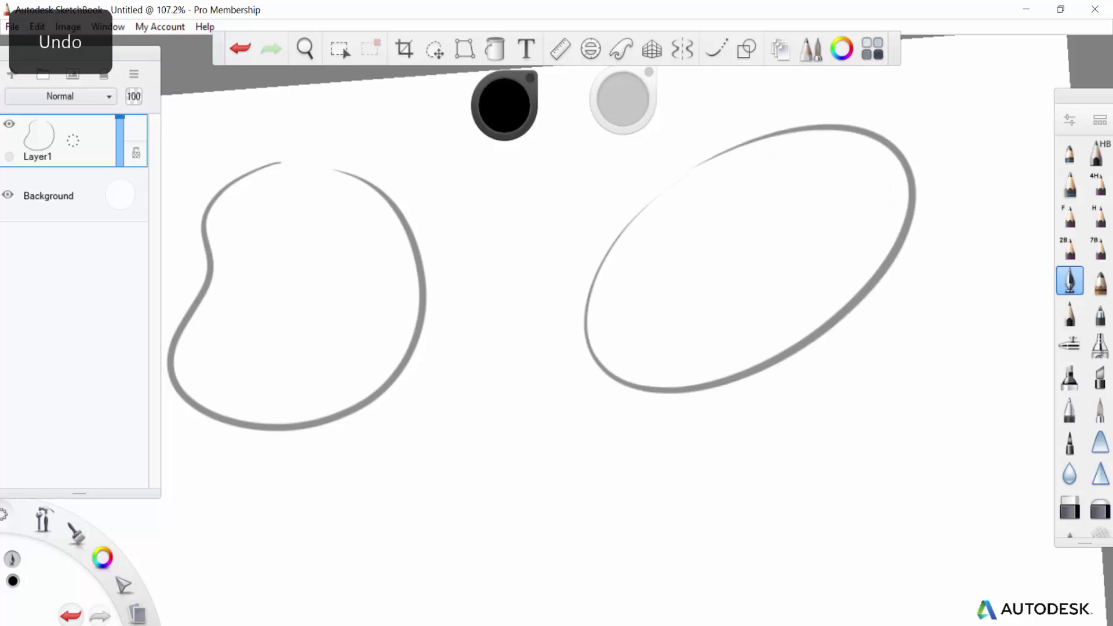
pyautogui.scroll(-4, 557, 313)
pyautogui.scroll(4, 557, 313)
pyautogui.moveTo(788, 342)
pyautogui.mouseDown()
pyautogui.moveTo(582, 467)
pyautogui.moveTo(847, 321)
pyautogui.mouseUp()
pyautogui.scroll(-2, 608, 331)
pyautogui.scroll(3, 609, 330)
pyautogui.moveTo(468, 225)
pyautogui.mouseDown()
pyautogui.moveTo(435, 477)
pyautogui.moveTo(507, 255)
pyautogui.mouseUp()
pyautogui.scroll(-4, 556, 324)
pyautogui.scroll(2, 556, 325)
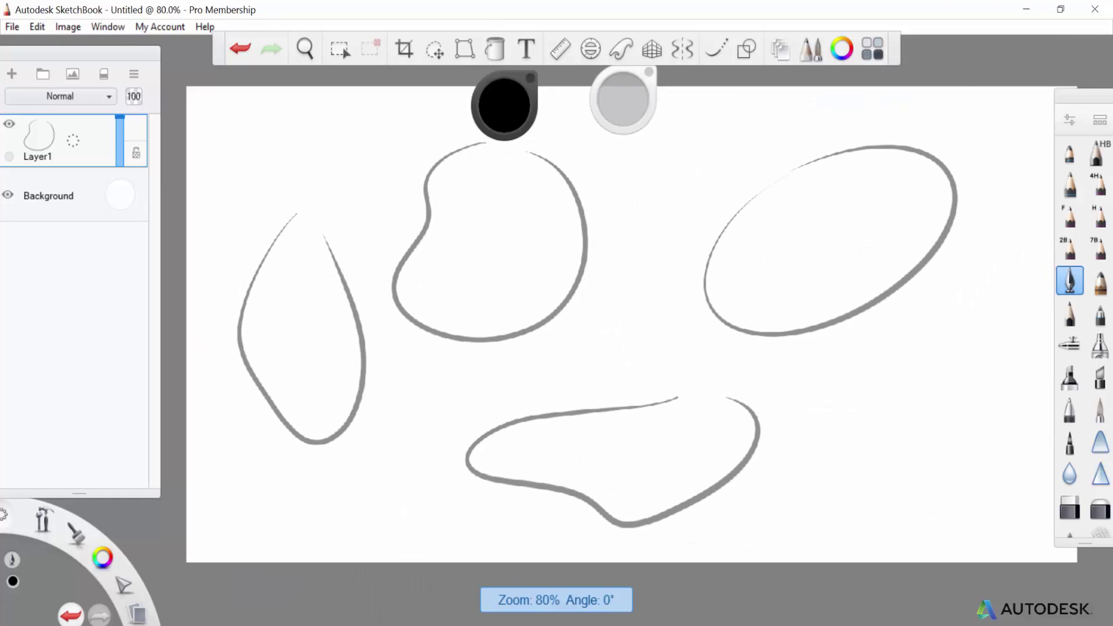
pyautogui.scroll(1, 662, 273)
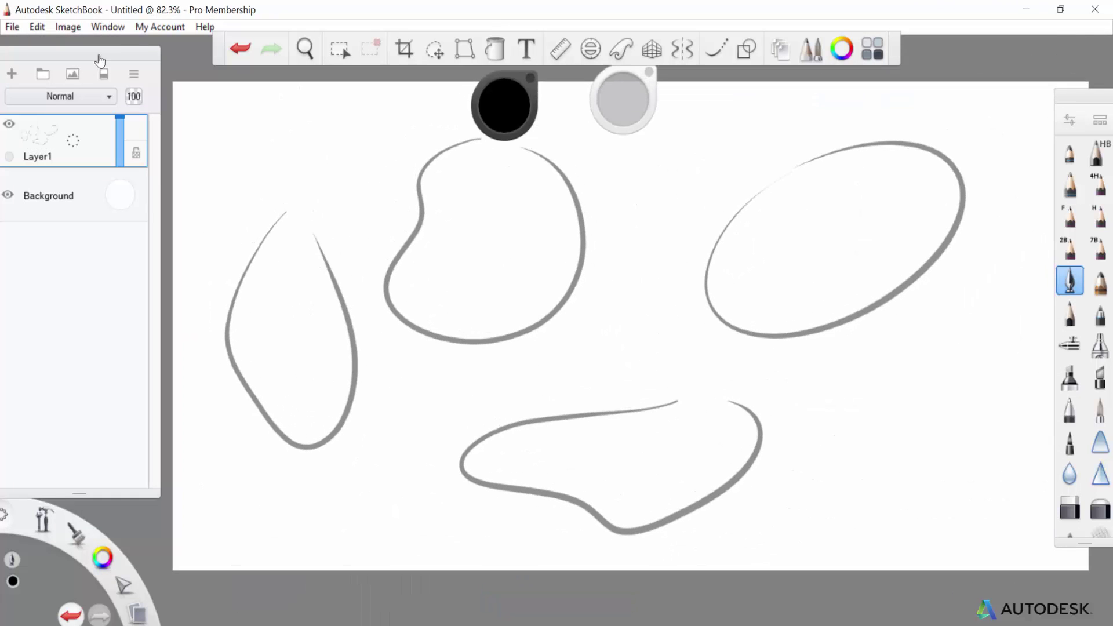
# Add a new layer above the layer that holds the ink outlines.
pyautogui.moveTo(102, 48)
pyautogui.mouseDown()
pyautogui.moveTo(135, 86)
pyautogui.moveTo(99, 43)
pyautogui.mouseUp()
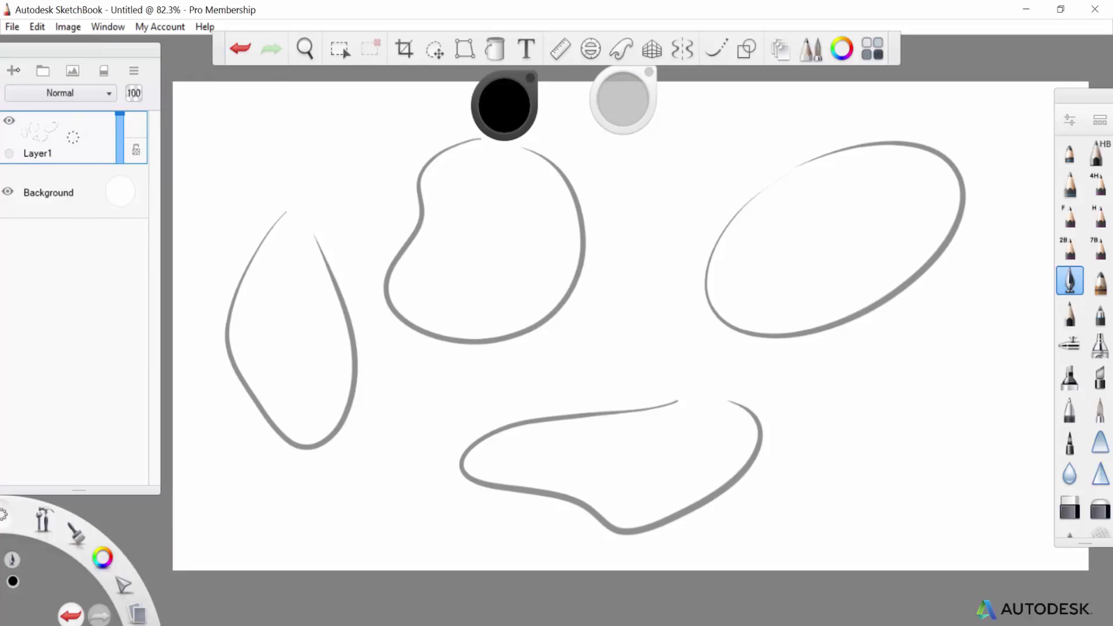
pyautogui.click(13, 70)
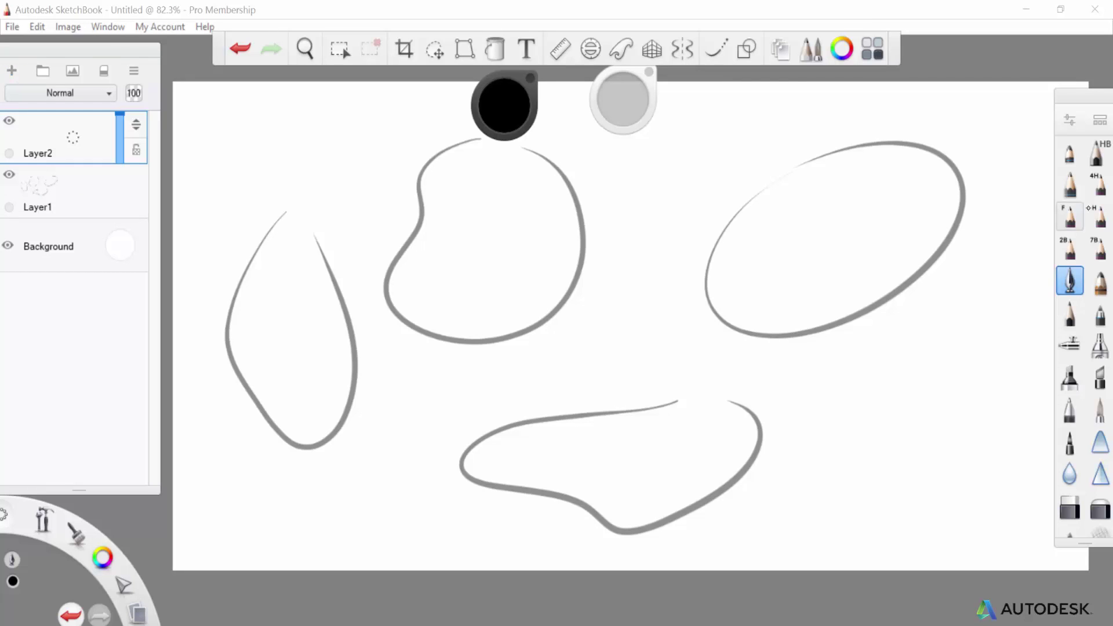
# Draw one lengthwise and two crosswise dark contour curves over the teardrop with the 7B pencil.
pyautogui.click(1088, 259)
pyautogui.scroll(4, 615, 326)
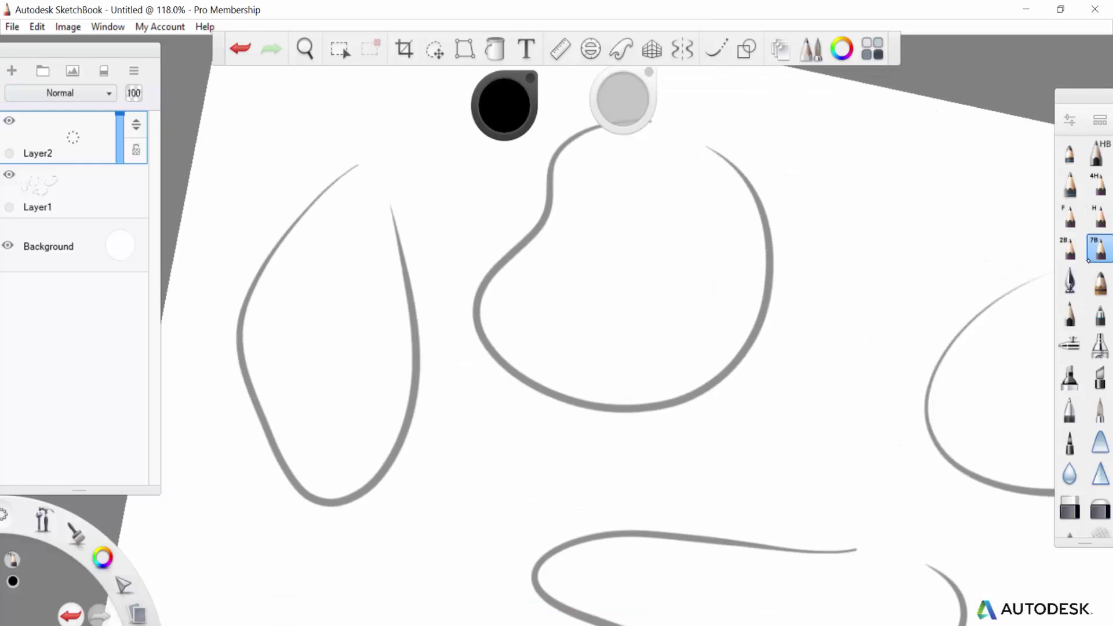
pyautogui.moveTo(267, 171)
pyautogui.mouseDown()
pyautogui.moveTo(394, 462)
pyautogui.moveTo(385, 596)
pyautogui.mouseUp()
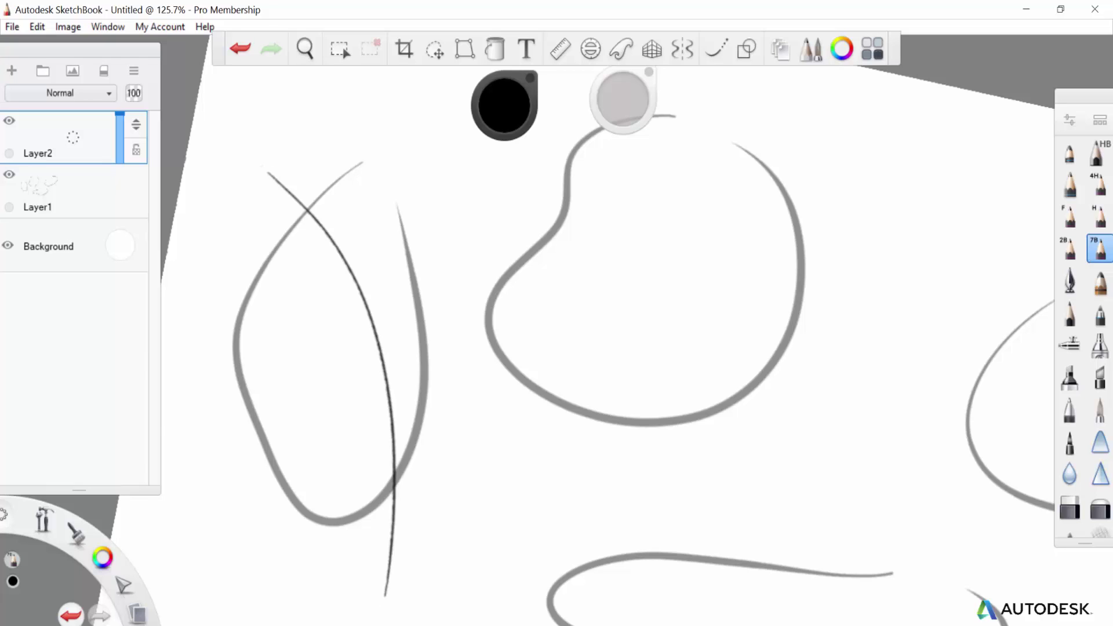
pyautogui.scroll(-3, 580, 324)
pyautogui.scroll(5, 579, 325)
pyautogui.moveTo(224, 463)
pyautogui.mouseDown()
pyautogui.moveTo(323, 418)
pyautogui.moveTo(458, 174)
pyautogui.mouseUp()
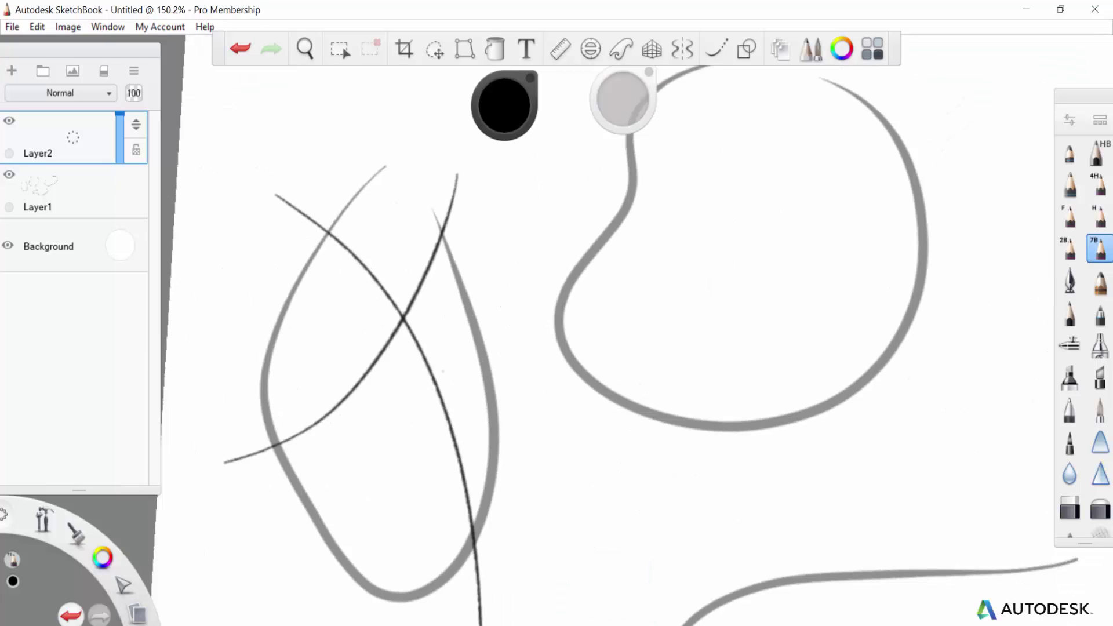
pyautogui.moveTo(306, 594); pyautogui.dragTo(512, 395)
pyautogui.scroll(-3, 580, 348)
pyautogui.scroll(3, 580, 347)
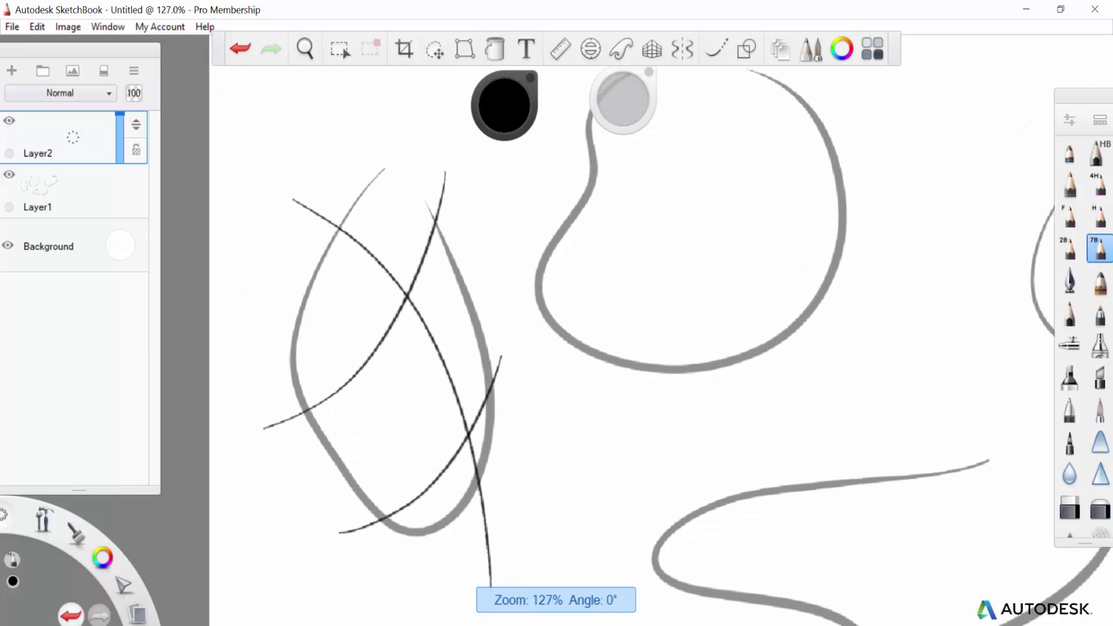
# Erase the dark pencil contour curves over the teardrop.
pyautogui.press('e')
pyautogui.moveTo(426, 250)
pyautogui.mouseDown()
pyautogui.moveTo(449, 169)
pyautogui.moveTo(377, 342)
pyautogui.moveTo(342, 386)
pyautogui.moveTo(262, 430)
pyautogui.mouseUp()
pyautogui.moveTo(292, 200); pyautogui.dragTo(338, 228)
pyautogui.moveTo(391, 277); pyautogui.dragTo(338, 228)
pyautogui.moveTo(427, 330); pyautogui.dragTo(483, 516)
pyautogui.moveTo(487, 585)
pyautogui.mouseDown()
pyautogui.moveTo(496, 360)
pyautogui.moveTo(342, 531)
pyautogui.mouseUp()
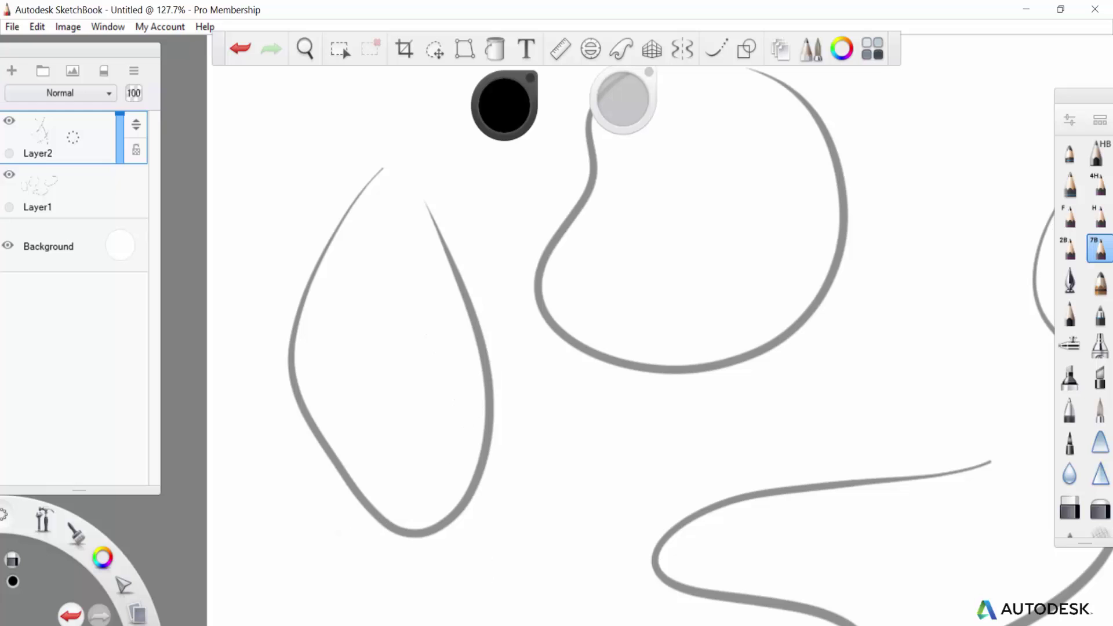
# Sketch light lengthwise and crosswise contour curves over the teardrop and the kidney shape with the F pencil.
pyautogui.click(1070, 248)
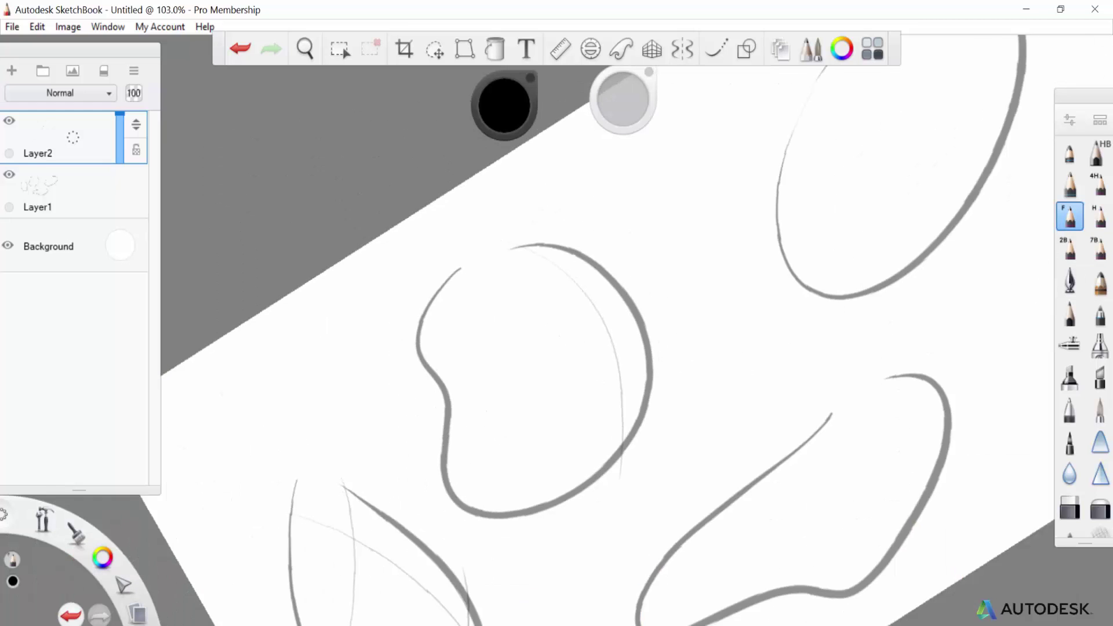
pyautogui.moveTo(406, 343); pyautogui.dragTo(621, 221)
pyautogui.moveTo(479, 434); pyautogui.dragTo(700, 318)
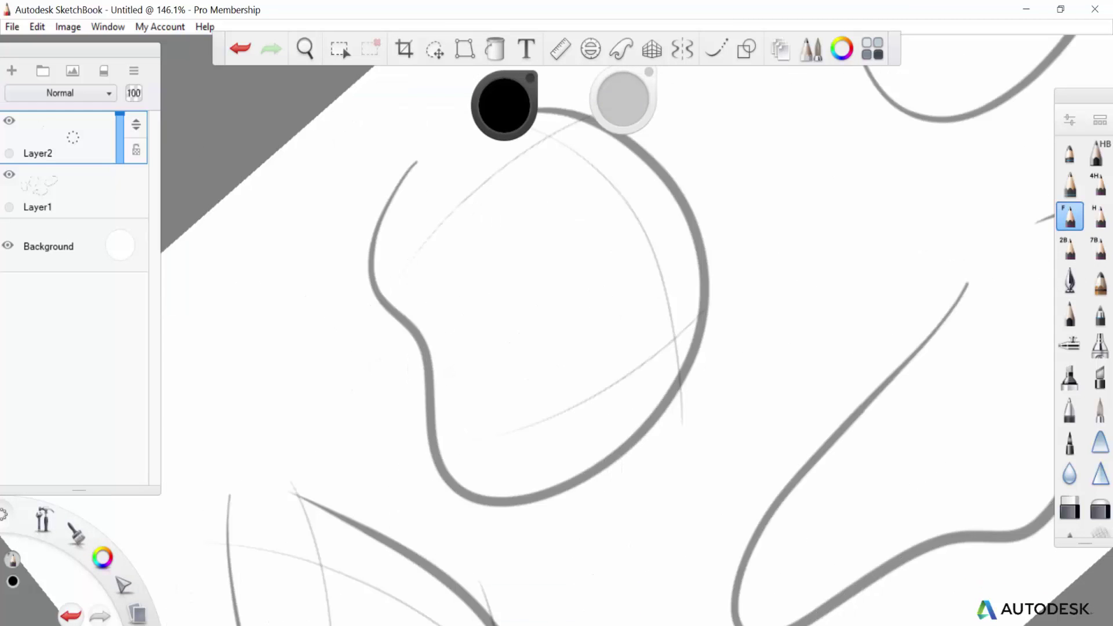
pyautogui.scroll(2, 696, 405)
# Sketch light contour curves over the wavy blob, one along its length and one across each end.
pyautogui.moveTo(1087, 100)
pyautogui.mouseDown()
pyautogui.moveTo(1077, 88)
pyautogui.moveTo(1087, 87)
pyautogui.mouseUp()
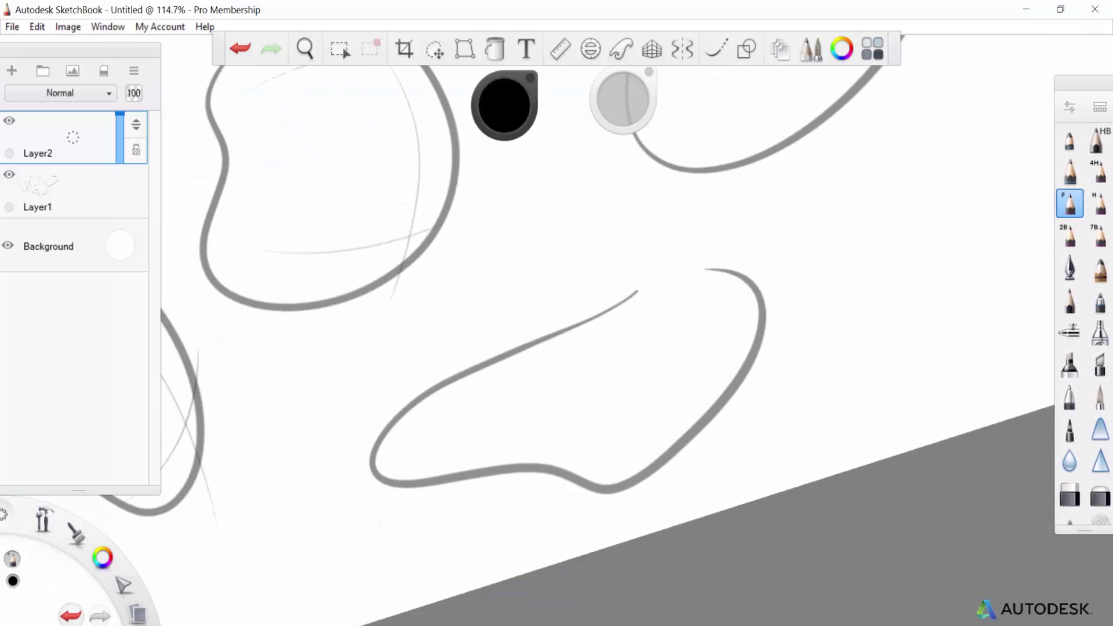
pyautogui.moveTo(406, 443)
pyautogui.mouseDown()
pyautogui.moveTo(706, 269)
pyautogui.moveTo(734, 450)
pyautogui.mouseUp()
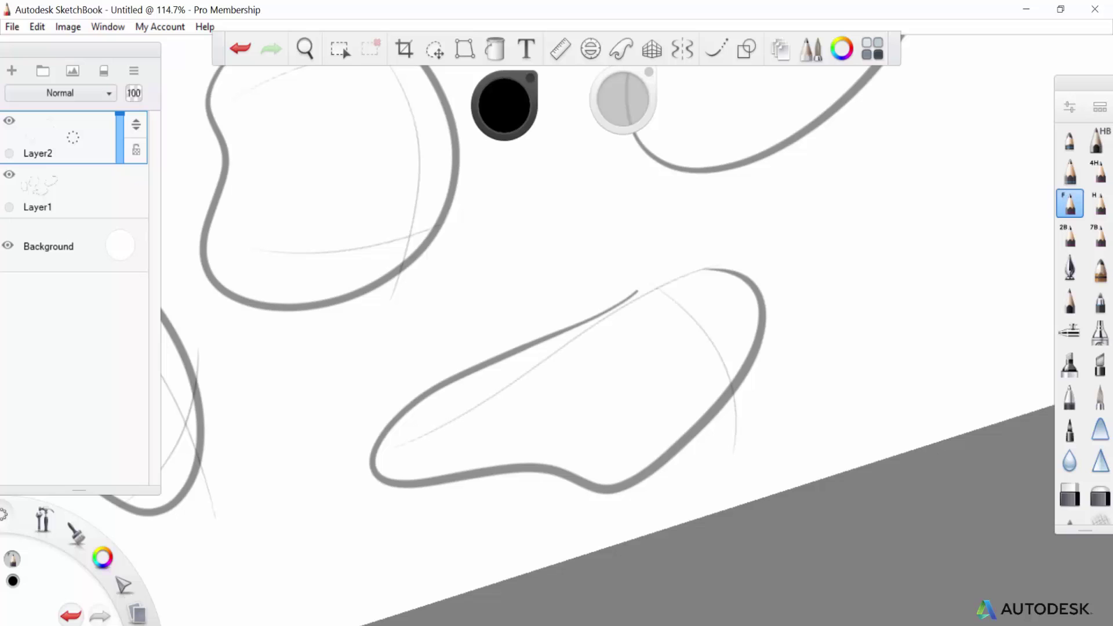
pyautogui.moveTo(436, 358); pyautogui.dragTo(442, 475)
pyautogui.hotkey('ctrl', 'z')
pyautogui.scroll(3, 470, 422)
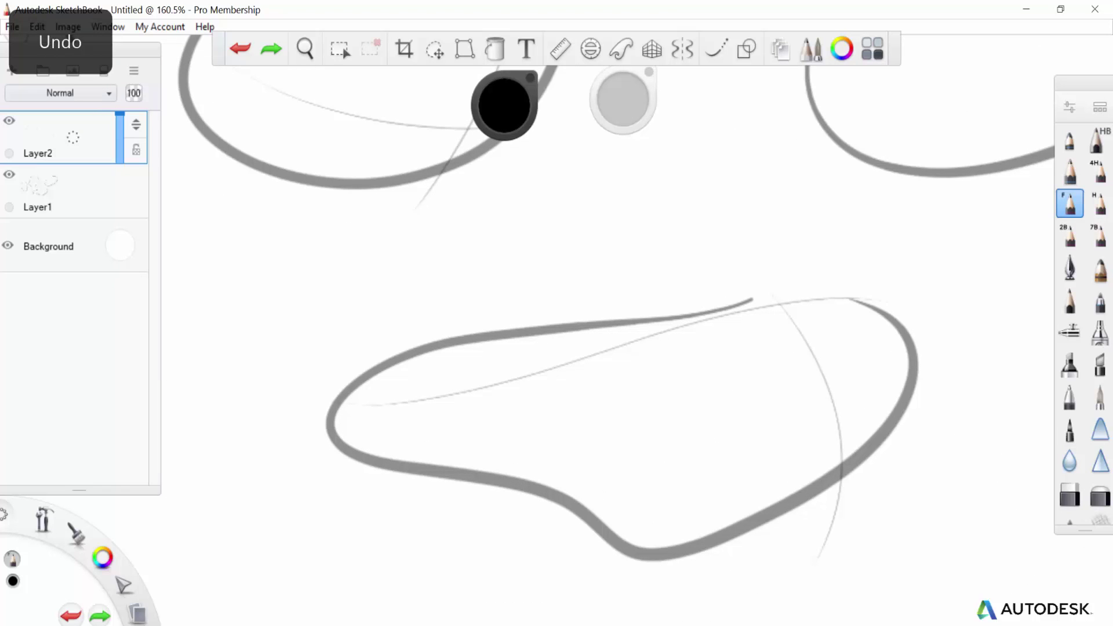
pyautogui.moveTo(466, 348); pyautogui.dragTo(433, 465)
pyautogui.moveTo(801, 270); pyautogui.dragTo(667, 294)
pyautogui.hotkey('ctrl', 'z')
pyautogui.hotkey('ctrl', 'z')
pyautogui.moveTo(497, 280); pyautogui.dragTo(499, 516)
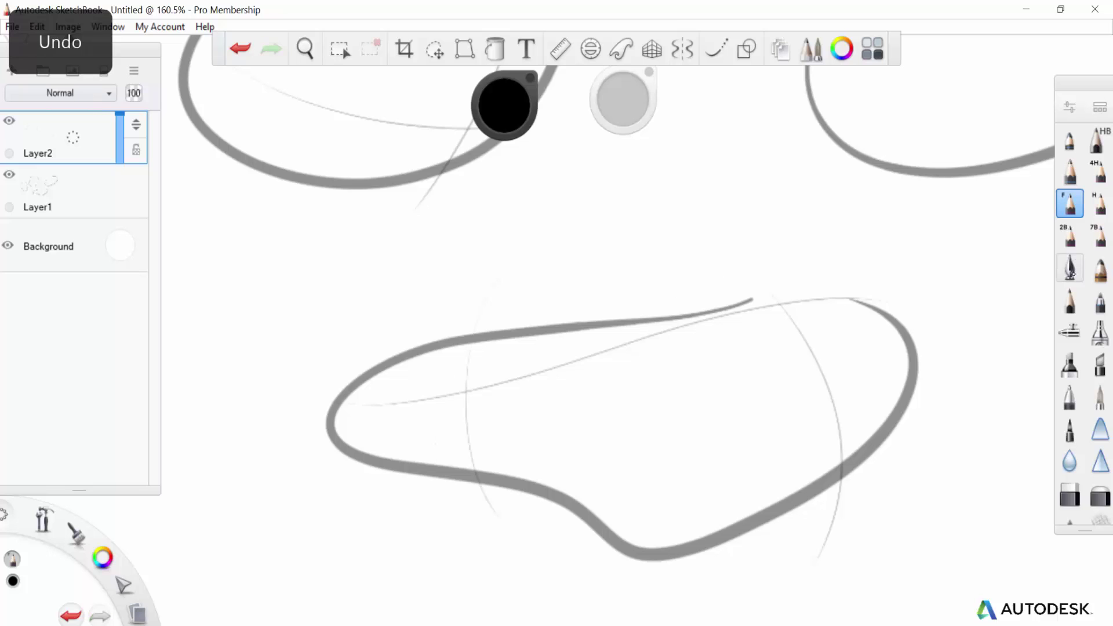
# Draw a rounded ink outline below the tilted ellipse on Layer1 with the ink pen brush.
pyautogui.click(1074, 268)
pyautogui.scroll(-3, 609, 429)
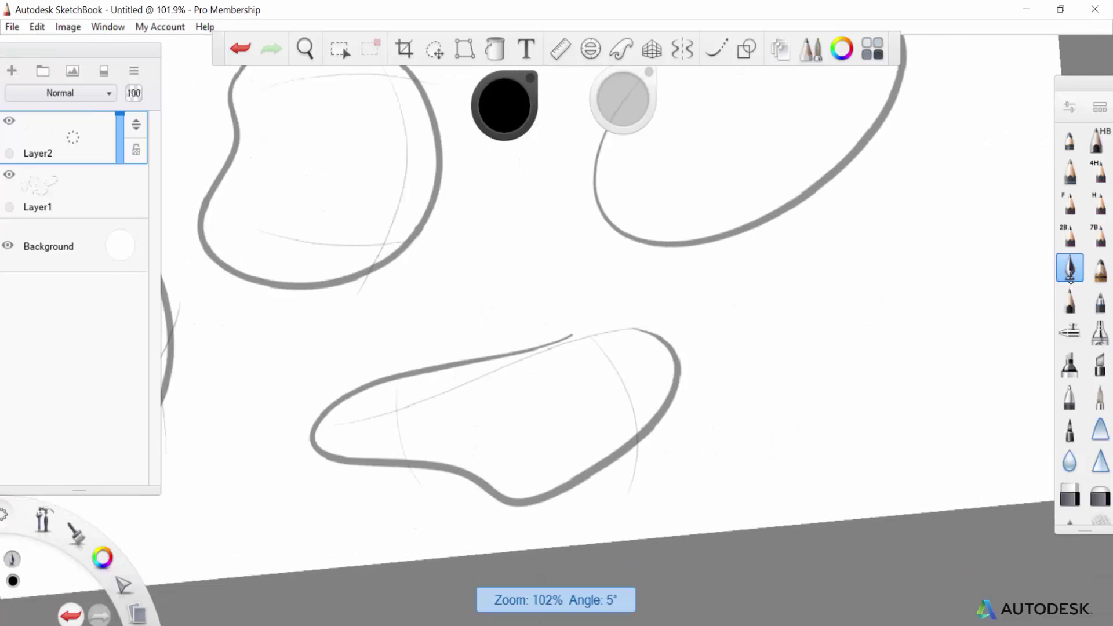
pyautogui.click(76, 186)
pyautogui.scroll(-1, 580, 348)
pyautogui.moveTo(655, 277)
pyautogui.mouseDown()
pyautogui.moveTo(609, 443)
pyautogui.moveTo(704, 232)
pyautogui.mouseUp()
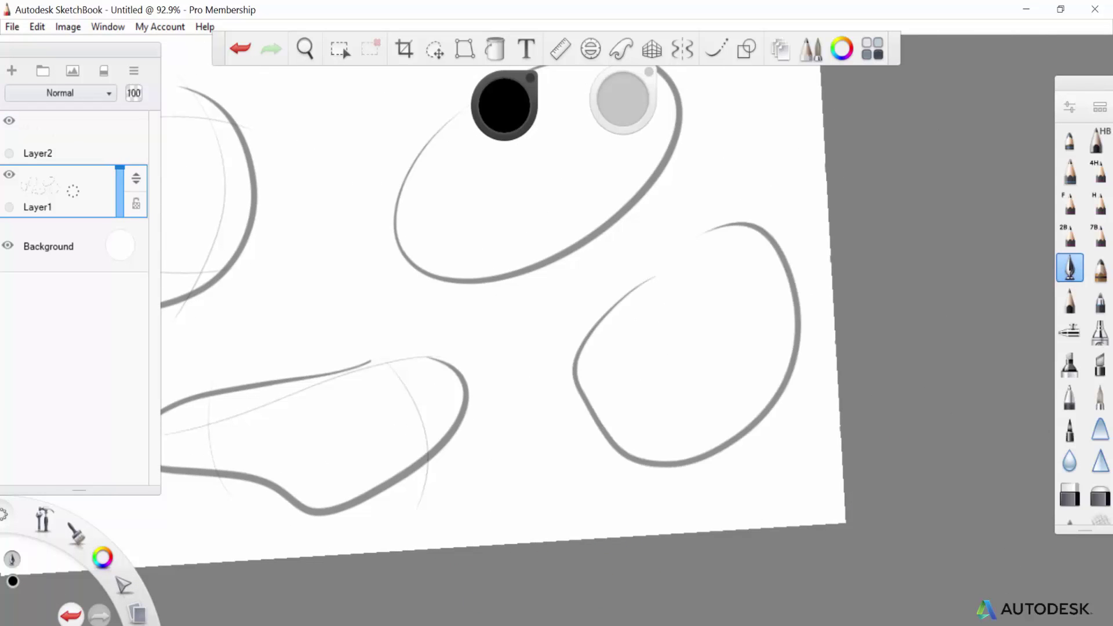
# Sketch two lengthwise and two crosswise contour curves over the new rounded outline on Layer2 with the F pencil.
pyautogui.click(74, 138)
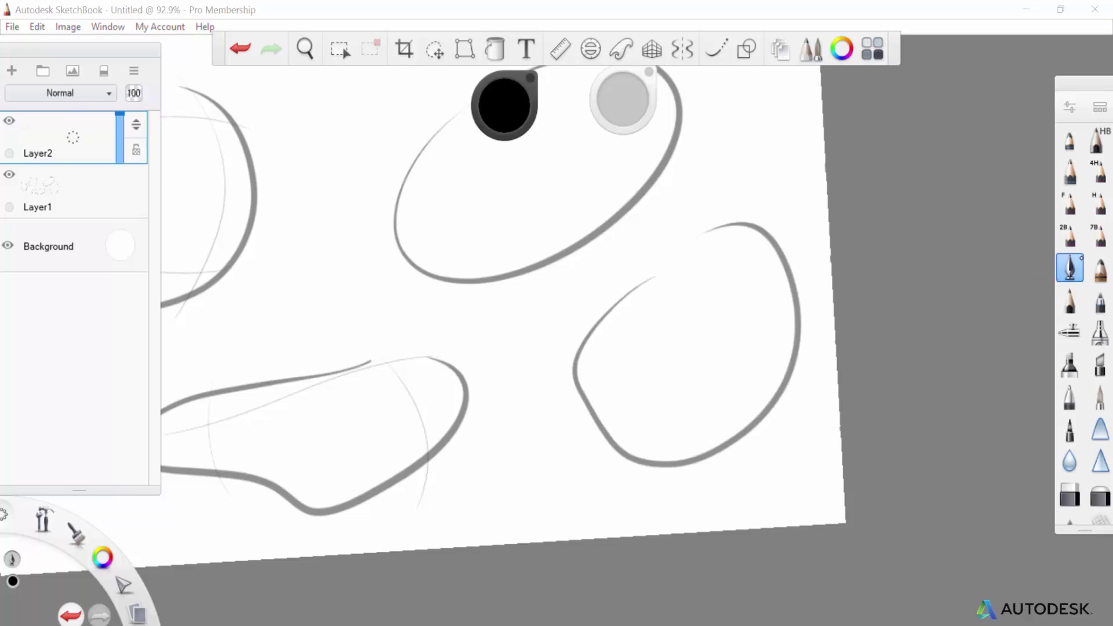
pyautogui.click(1075, 203)
pyautogui.scroll(5, 754, 354)
pyautogui.moveTo(400, 383); pyautogui.dragTo(771, 160)
pyautogui.moveTo(804, 361); pyautogui.dragTo(466, 539)
pyautogui.moveTo(463, 342); pyautogui.dragTo(536, 543)
pyautogui.moveTo(709, 192); pyautogui.dragTo(720, 529)
pyautogui.scroll(-3, 556, 347)
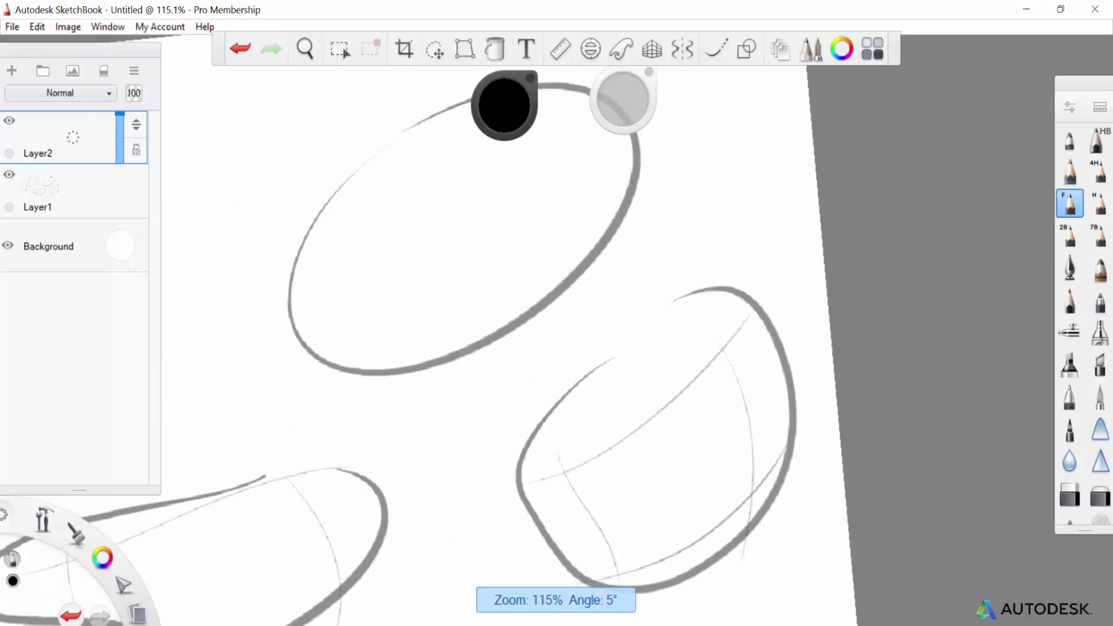
# Sketch light contour curves over the tilted ellipse, one along its length and one across each end.
pyautogui.scroll(2, 557, 347)
pyautogui.hotkey('ctrl', 'z')
pyautogui.moveTo(422, 387)
pyautogui.mouseDown()
pyautogui.moveTo(666, 223)
pyautogui.moveTo(536, 527)
pyautogui.mouseUp()
pyautogui.hotkey('ctrl', 'z')
pyautogui.moveTo(328, 453)
pyautogui.mouseDown()
pyautogui.moveTo(482, 383)
pyautogui.moveTo(583, 454)
pyautogui.mouseUp()
pyautogui.moveTo(510, 261); pyautogui.dragTo(754, 335)
pyautogui.hotkey('ctrl', 'z')
pyautogui.moveTo(501, 253); pyautogui.dragTo(766, 301)
# Add a new layer on top and set up the 7B pencil with a medium blue colour.
pyautogui.moveTo(524, 125); pyautogui.dragTo(478, 132)
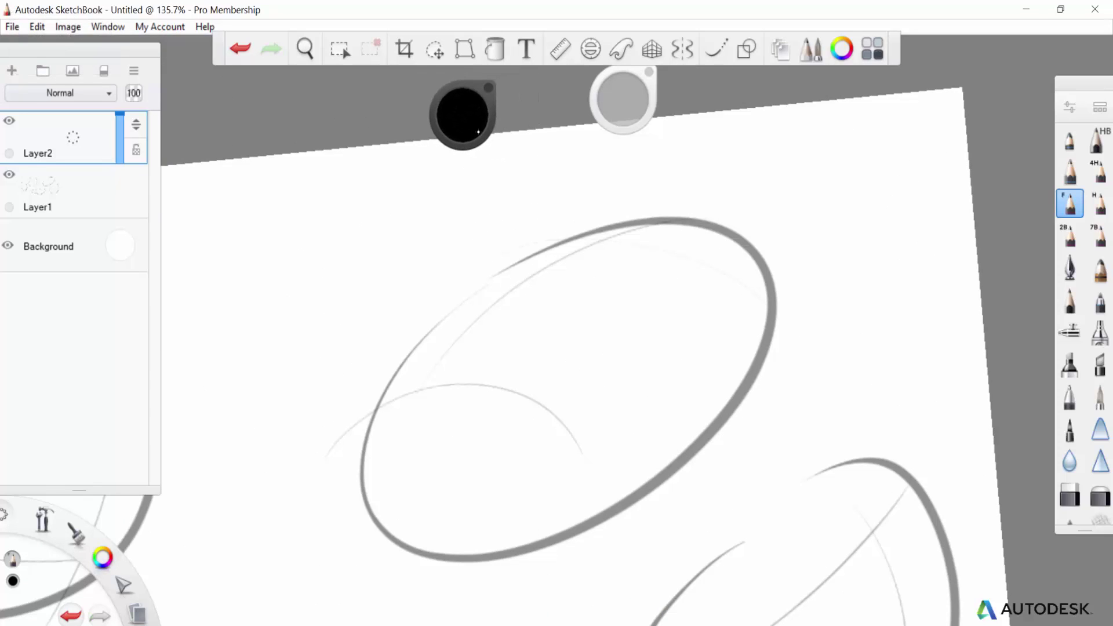
pyautogui.click(11, 71)
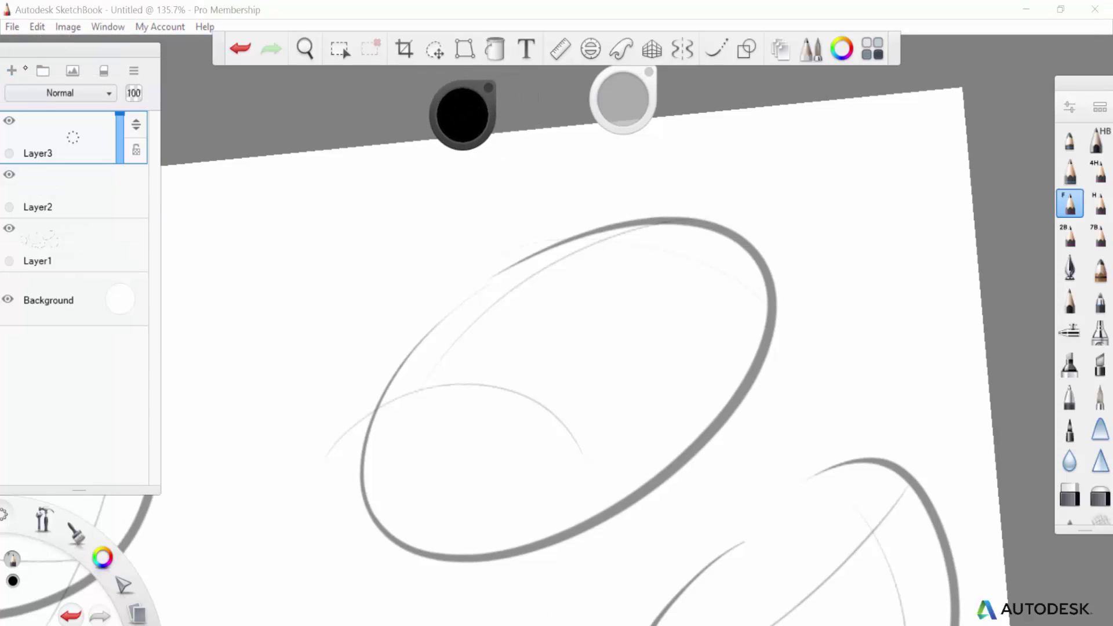
pyautogui.click(477, 117)
pyautogui.click(483, 123)
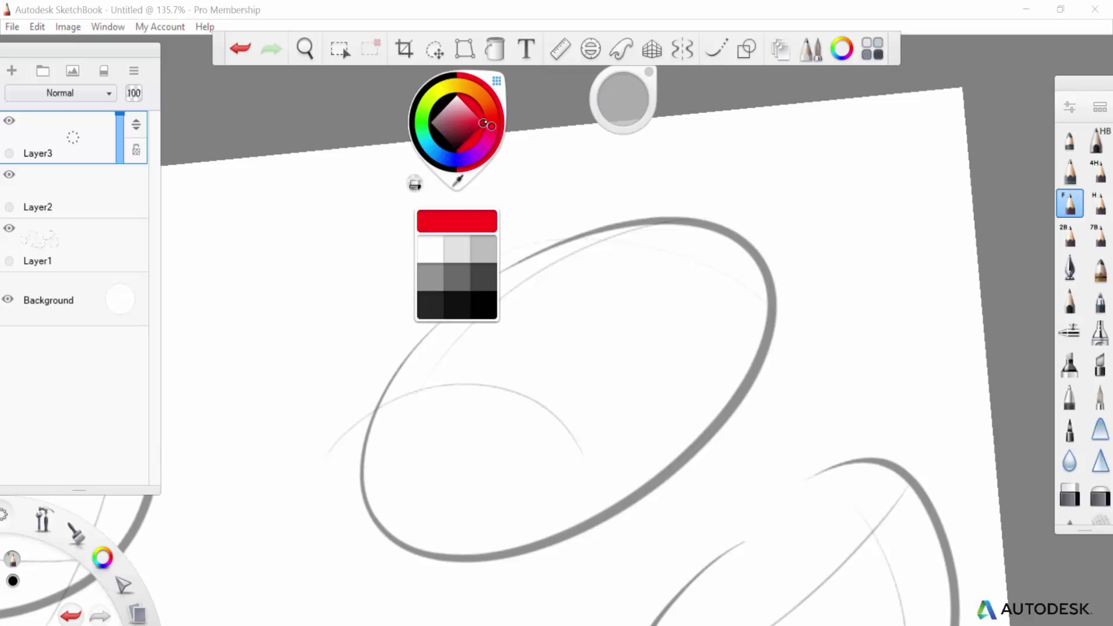
pyautogui.click(460, 159)
pyautogui.click(439, 155)
pyautogui.click(462, 131)
pyautogui.moveTo(464, 130); pyautogui.dragTo(476, 129)
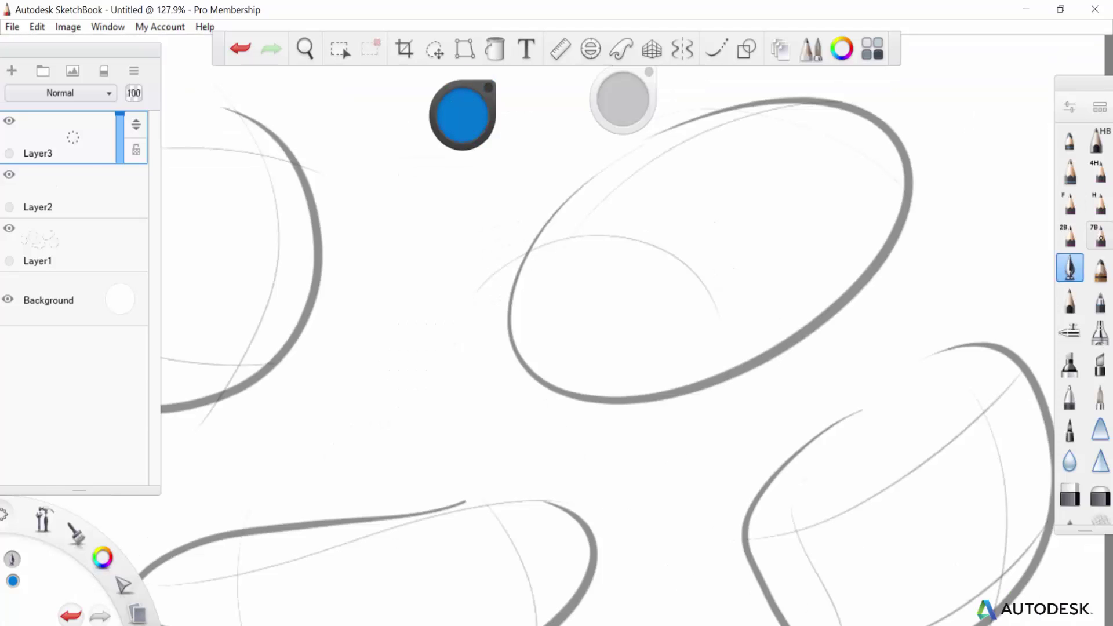
pyautogui.click(1099, 237)
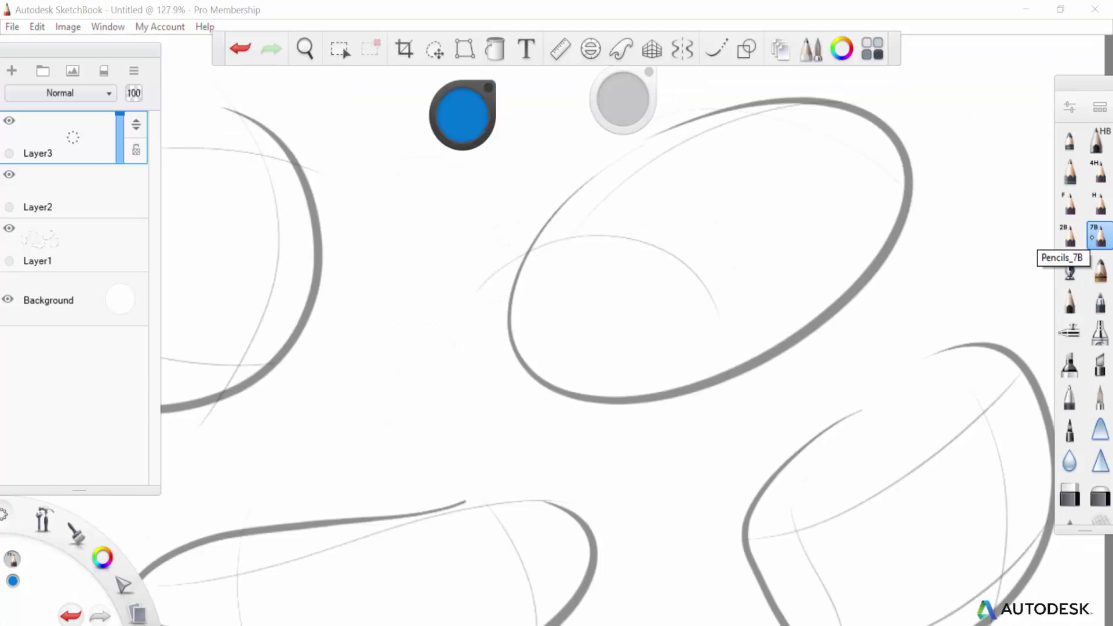
pyautogui.moveTo(527, 426); pyautogui.dragTo(808, 158)
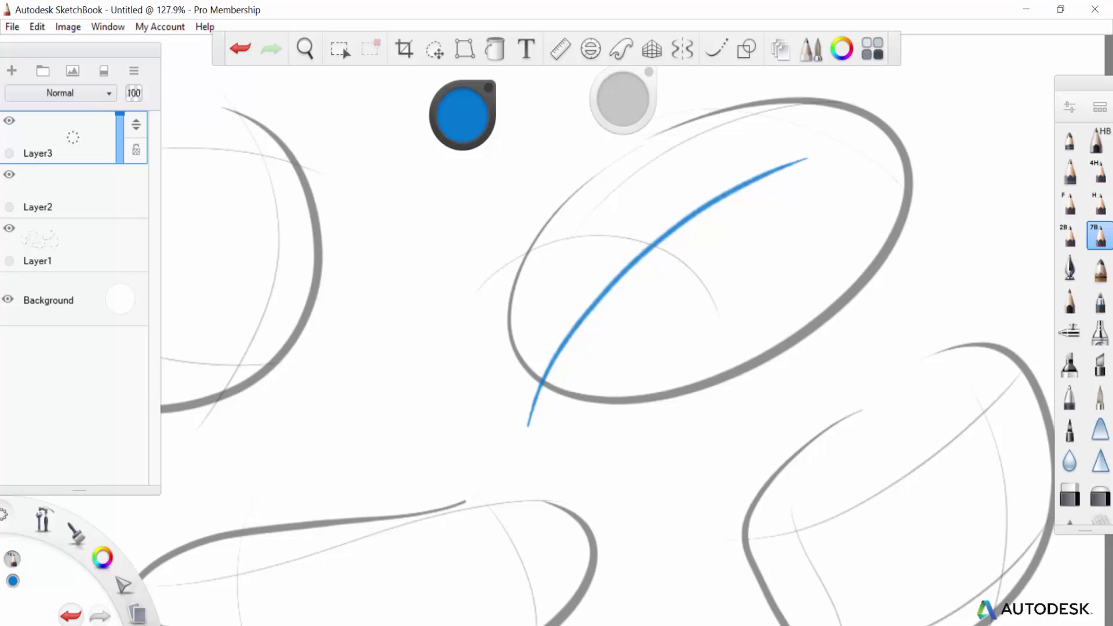
pyautogui.hotkey('ctrl', 'z')
pyautogui.scroll(-3, 609, 324)
# Draw a slim blue ellipse beneath the pointed leaf-shaped outline on Layer3 and fill it with parallel hatching.
pyautogui.scroll(4, 608, 324)
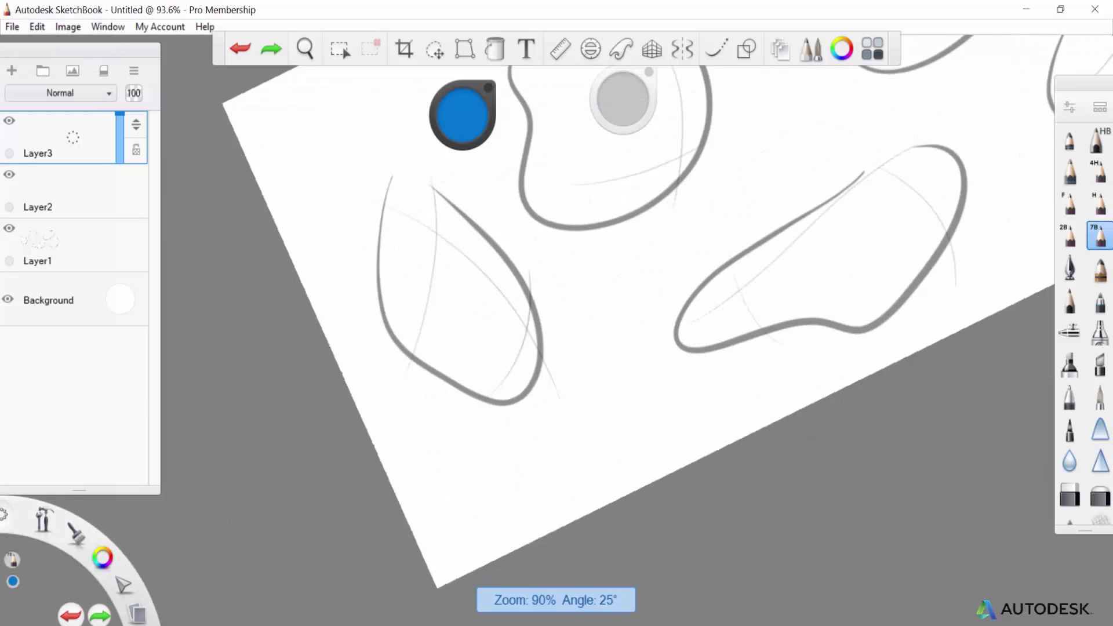
pyautogui.moveTo(543, 449); pyautogui.dragTo(566, 422)
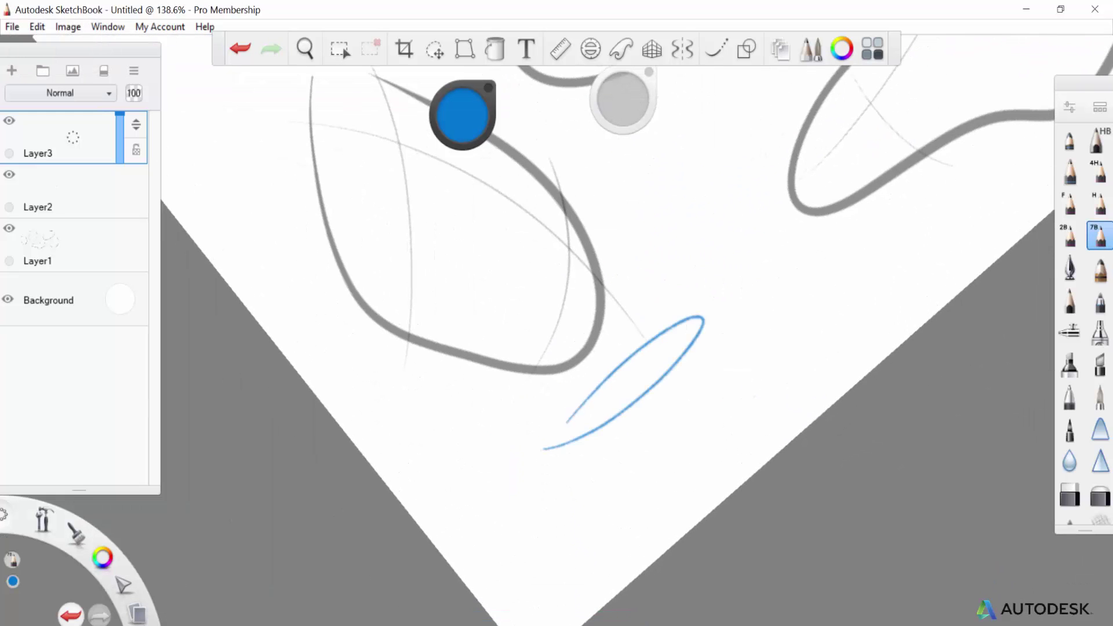
pyautogui.scroll(-2, 626, 348)
pyautogui.scroll(5, 579, 330)
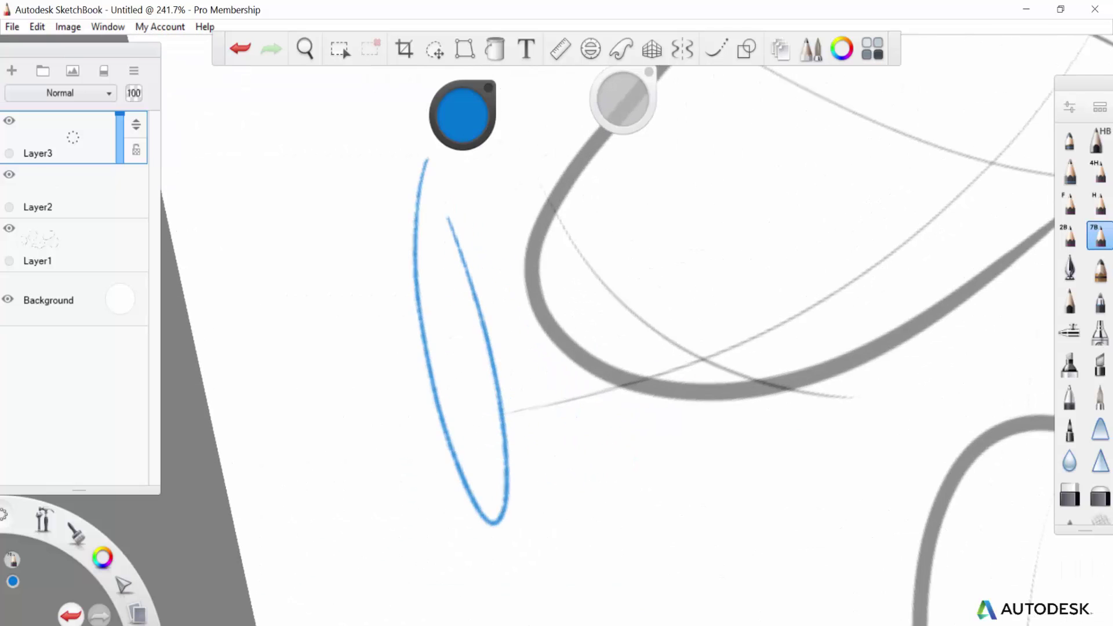
pyautogui.moveTo(487, 519); pyautogui.dragTo(507, 429)
pyautogui.moveTo(463, 472); pyautogui.dragTo(502, 389)
pyautogui.moveTo(449, 438); pyautogui.dragTo(492, 349)
pyautogui.moveTo(439, 408); pyautogui.dragTo(473, 311)
pyautogui.moveTo(430, 373); pyautogui.dragTo(467, 282)
pyautogui.scroll(-5, 580, 348)
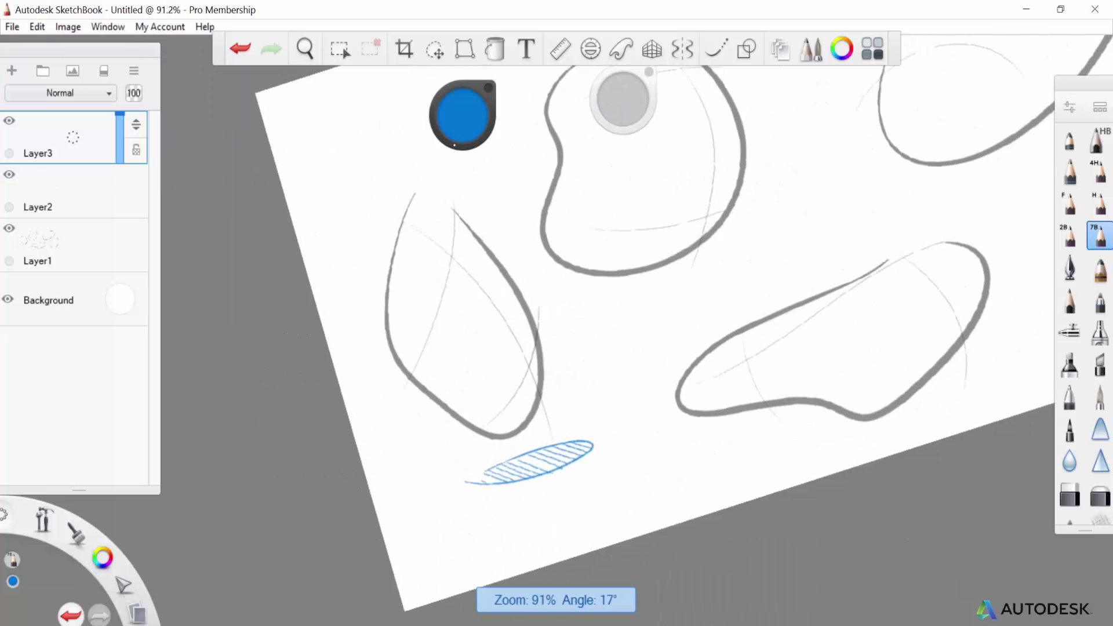
# Draw a second slim blue ellipse beneath the kidney-shaped outline and fill it with parallel hatching.
pyautogui.scroll(2, 579, 348)
pyautogui.moveTo(626, 348)
pyautogui.mouseDown()
pyautogui.moveTo(721, 333)
pyautogui.moveTo(622, 341)
pyautogui.mouseUp()
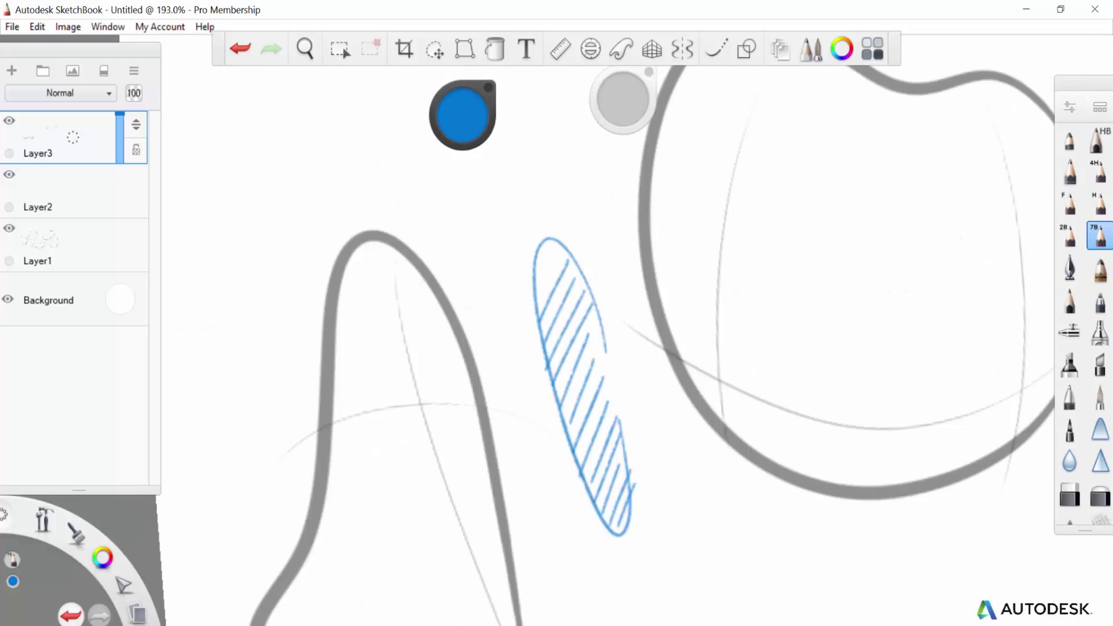
pyautogui.moveTo(532, 294); pyautogui.dragTo(568, 230)
pyautogui.scroll(-6, 615, 348)
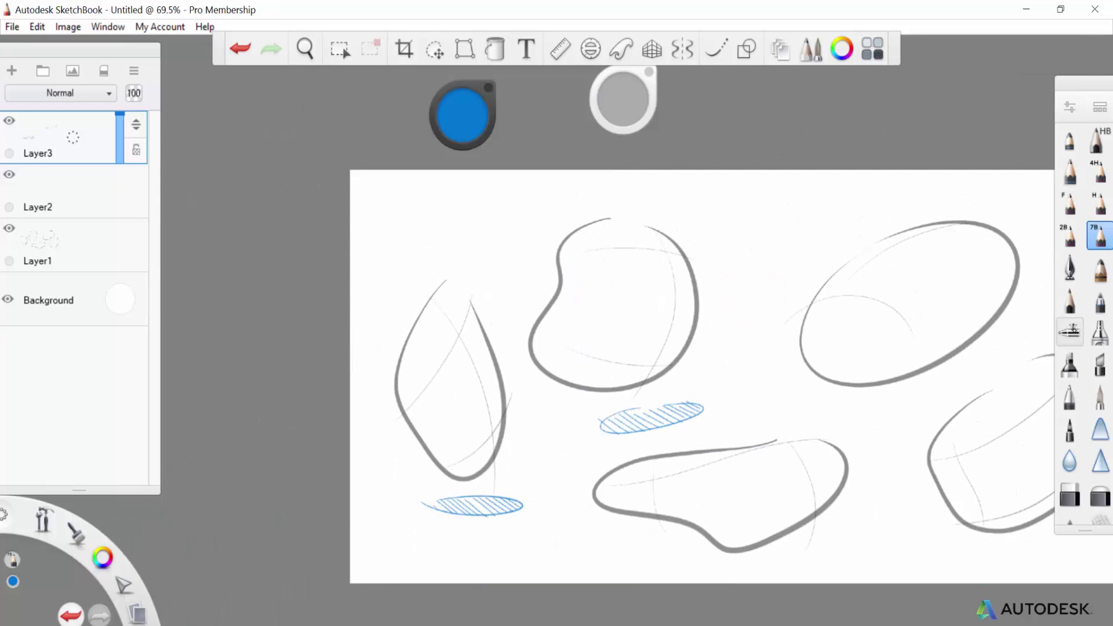
# Choose the airbrush and add a new layer above Layer3.
pyautogui.click(1071, 330)
pyautogui.scroll(5, 701, 288)
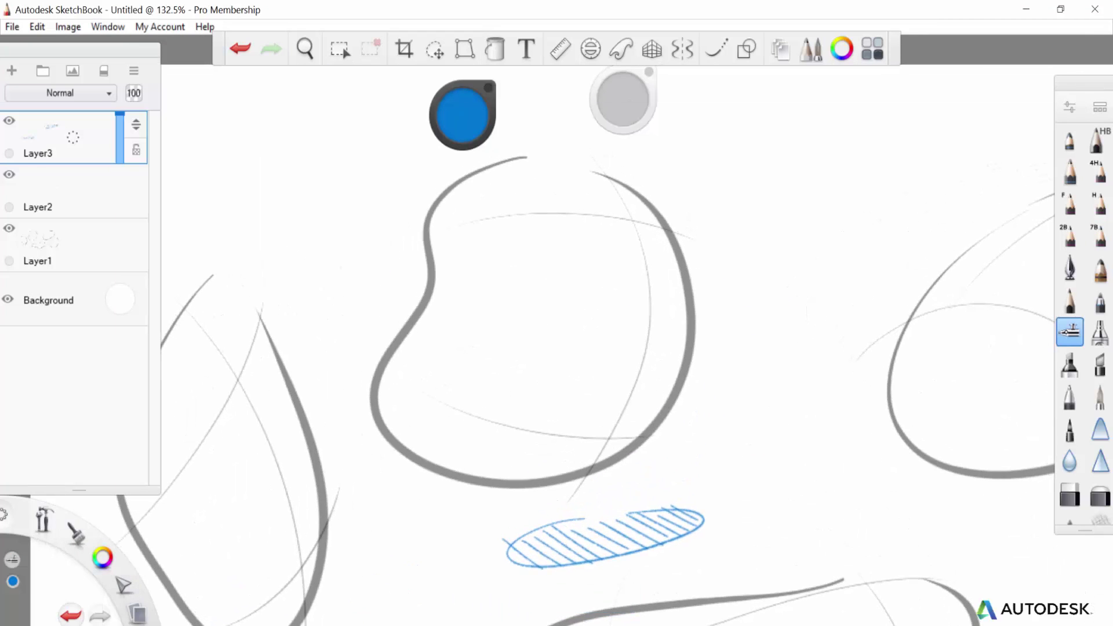
pyautogui.click(12, 70)
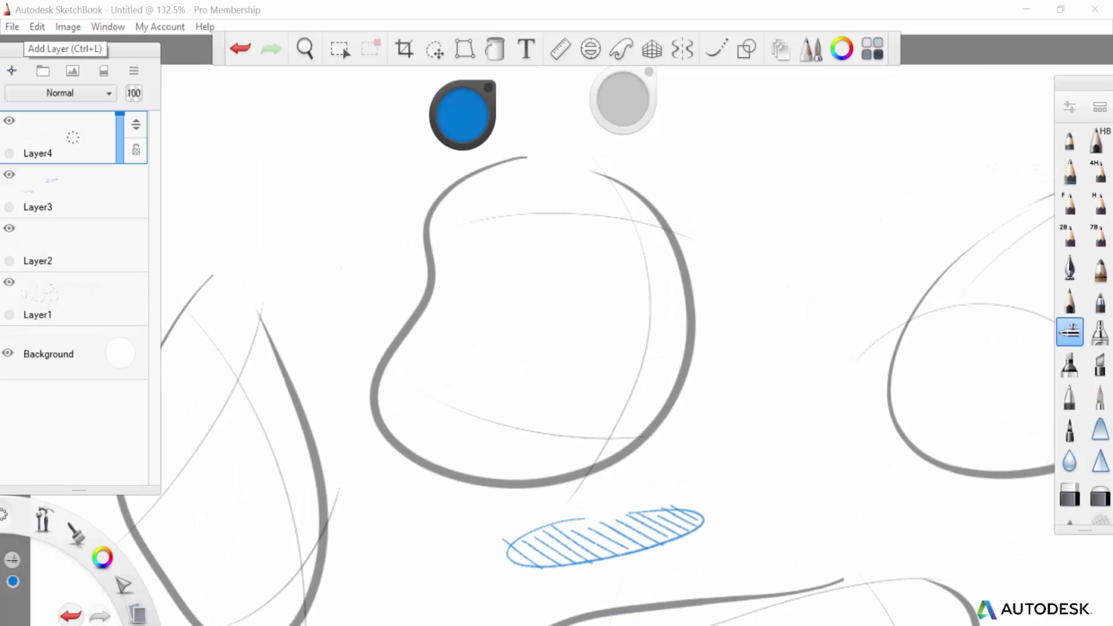
pyautogui.scroll(-5, 650, 249)
pyautogui.scroll(2, 695, 376)
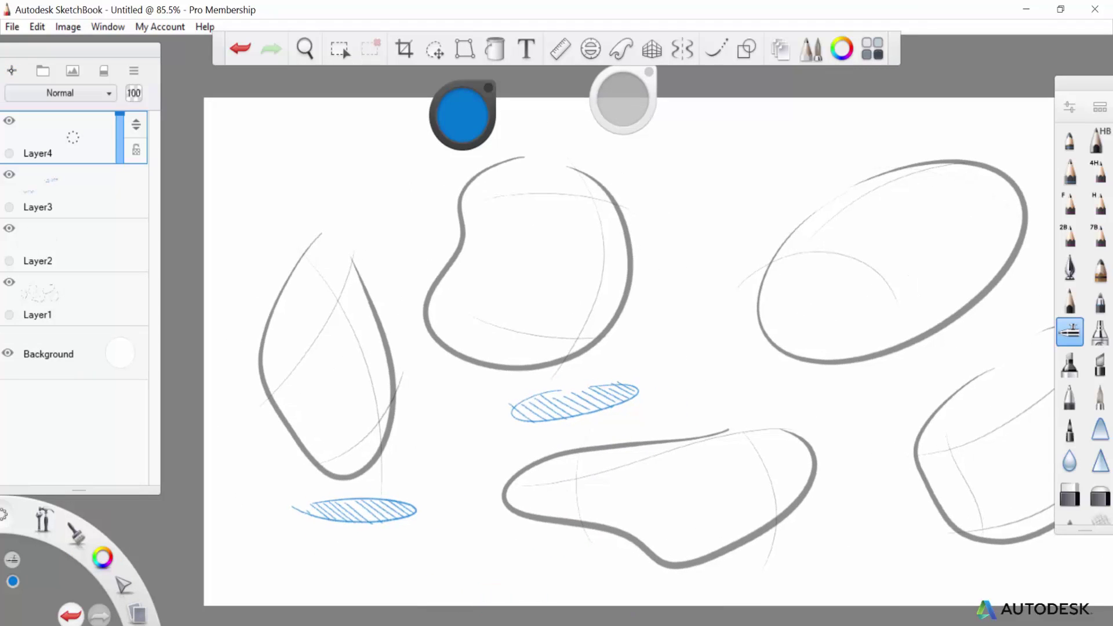
pyautogui.scroll(-1, 556, 348)
pyautogui.scroll(-1, 612, 342)
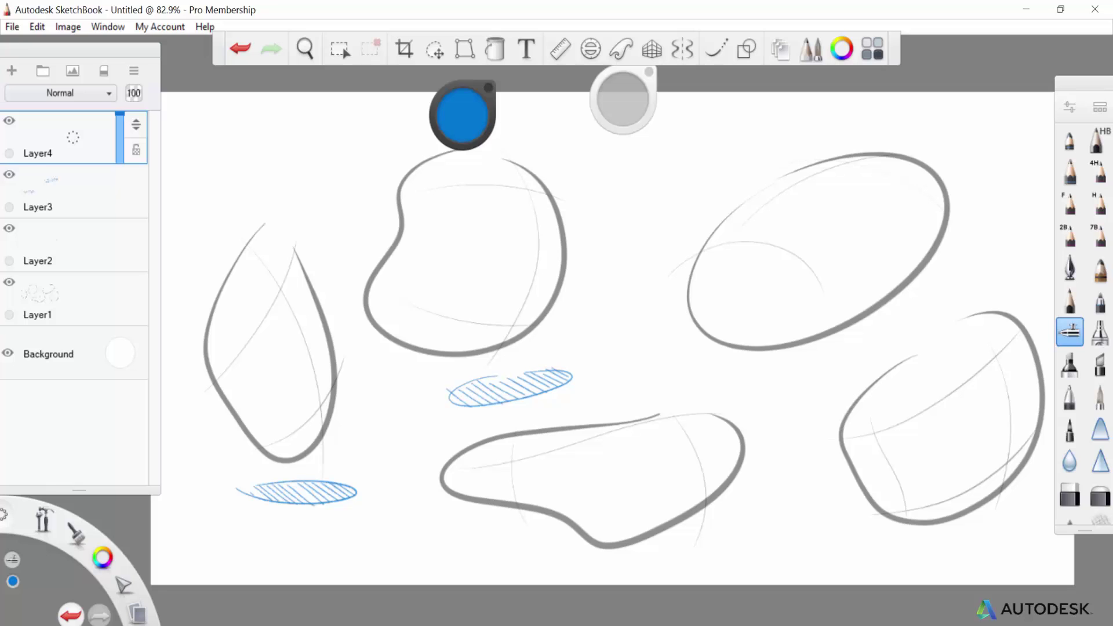
# Airbrush soft blue shading down the right half of the kidney-shaped outline, strongest along its outer edge.
pyautogui.scroll(6, 407, 145)
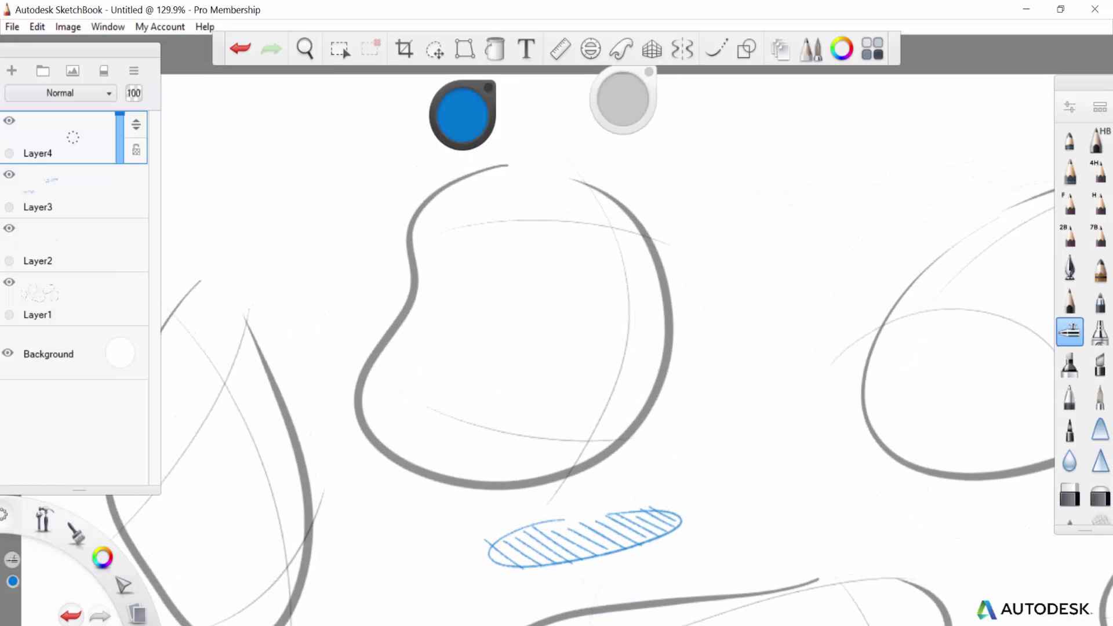
pyautogui.moveTo(592, 510)
pyautogui.mouseDown()
pyautogui.moveTo(585, 180)
pyautogui.moveTo(539, 522)
pyautogui.moveTo(475, 533)
pyautogui.mouseUp()
pyautogui.moveTo(519, 226)
pyautogui.mouseDown()
pyautogui.moveTo(638, 479)
pyautogui.moveTo(679, 232)
pyautogui.moveTo(689, 266)
pyautogui.moveTo(609, 539)
pyautogui.mouseUp()
pyautogui.moveTo(669, 174); pyautogui.dragTo(566, 487)
# Erase the blue airbrush spill below the kidney shape's lower-right edge with the hard eraser.
pyautogui.click(1069, 494)
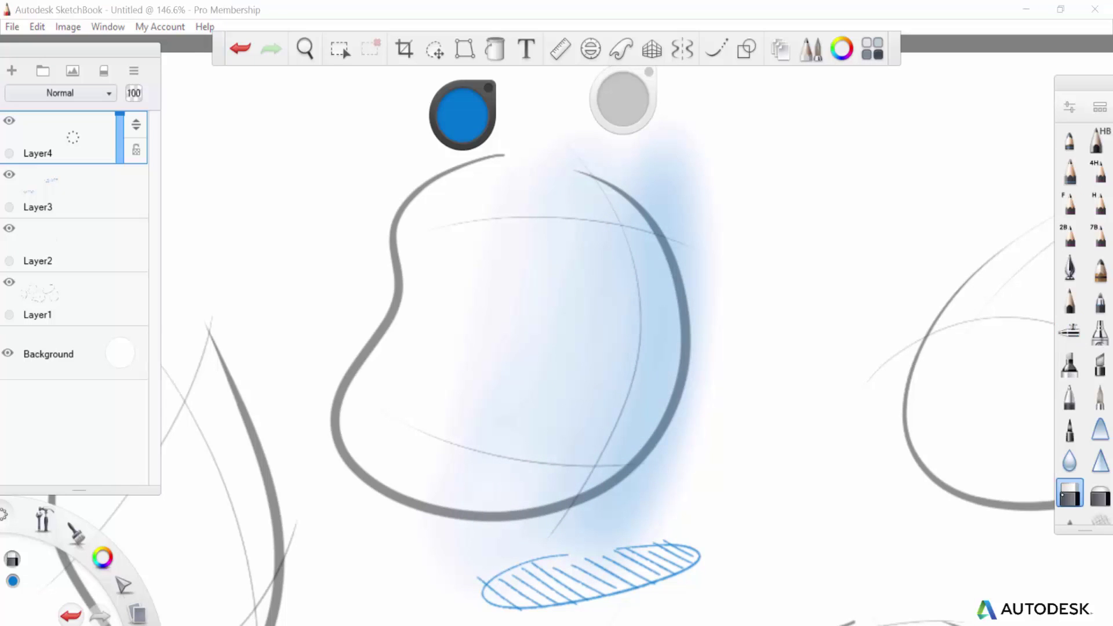
pyautogui.scroll(-3, 556, 348)
pyautogui.scroll(4, 556, 348)
pyautogui.moveTo(565, 436); pyautogui.dragTo(729, 338)
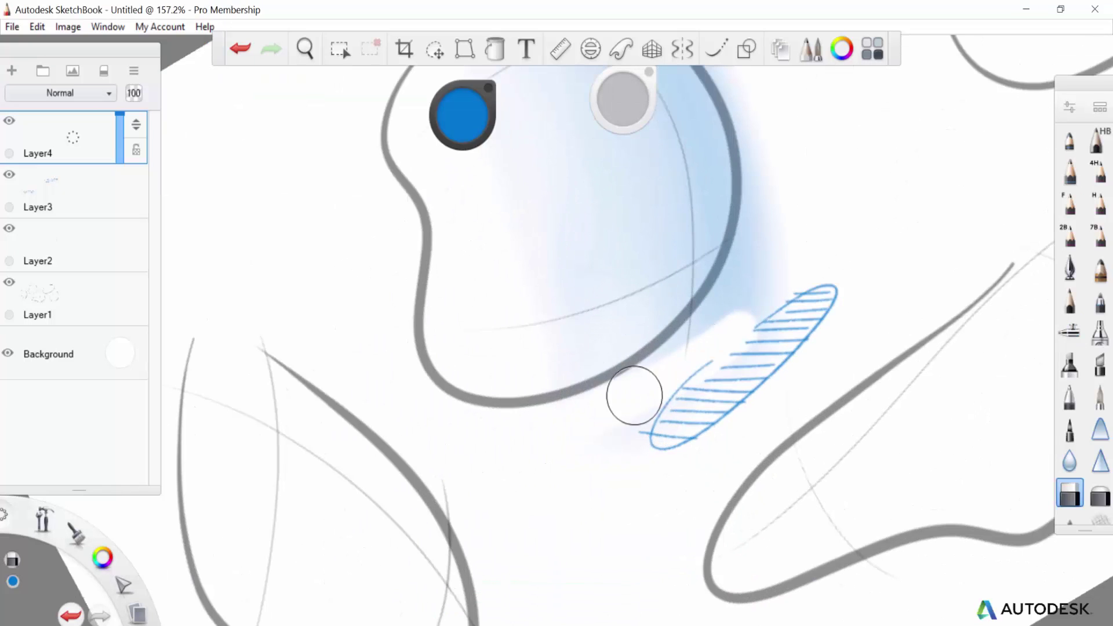
pyautogui.moveTo(634, 397); pyautogui.dragTo(800, 217)
pyautogui.moveTo(774, 305); pyautogui.dragTo(641, 423)
pyautogui.scroll(1, 556, 348)
pyautogui.moveTo(627, 482)
pyautogui.mouseDown()
pyautogui.moveTo(710, 401)
pyautogui.moveTo(774, 202)
pyautogui.mouseUp()
pyautogui.scroll(-3, 548, 406)
# Erase the remaining blue spill outside the kidney shape's right side and top end so the shading follows the outline.
pyautogui.scroll(4, 556, 348)
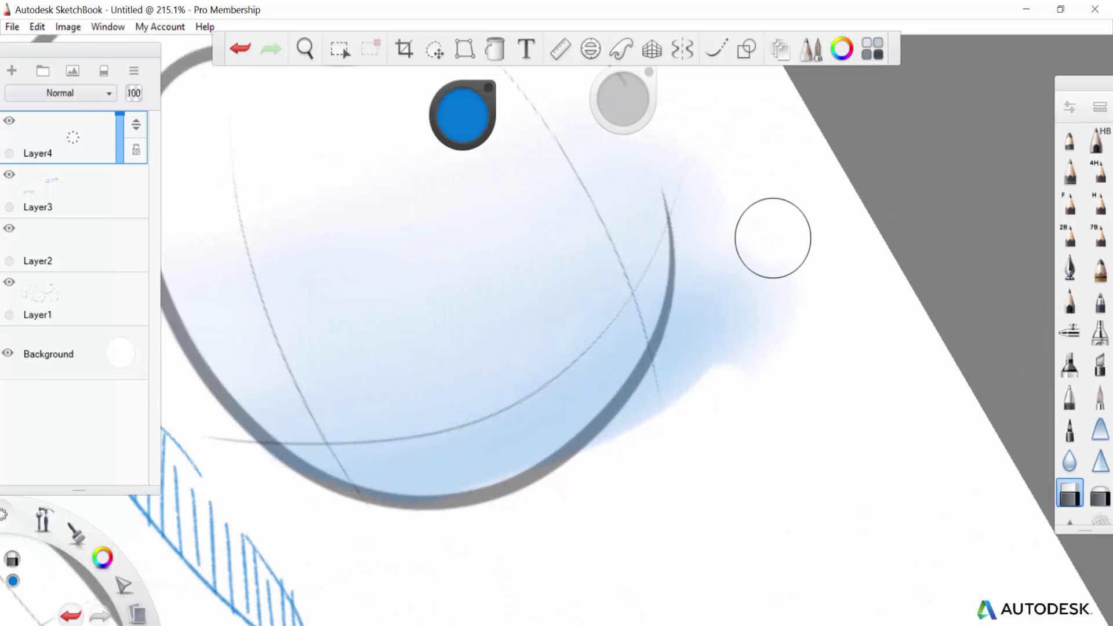
pyautogui.moveTo(554, 534); pyautogui.dragTo(725, 288)
pyautogui.moveTo(517, 569)
pyautogui.mouseDown()
pyautogui.moveTo(729, 257)
pyautogui.moveTo(675, 400)
pyautogui.moveTo(728, 229)
pyautogui.moveTo(725, 180)
pyautogui.mouseUp()
pyautogui.moveTo(714, 273); pyautogui.dragTo(698, 148)
pyautogui.moveTo(747, 368); pyautogui.dragTo(785, 278)
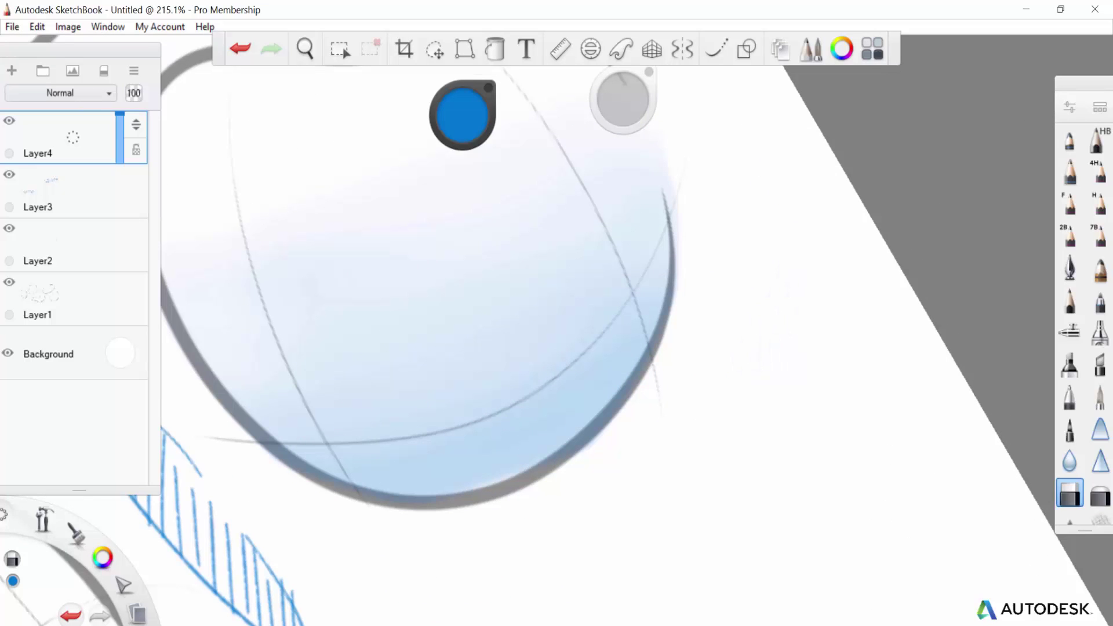
pyautogui.moveTo(704, 325); pyautogui.dragTo(687, 174)
pyautogui.scroll(-1, 674, 100)
pyautogui.scroll(-4, 675, 99)
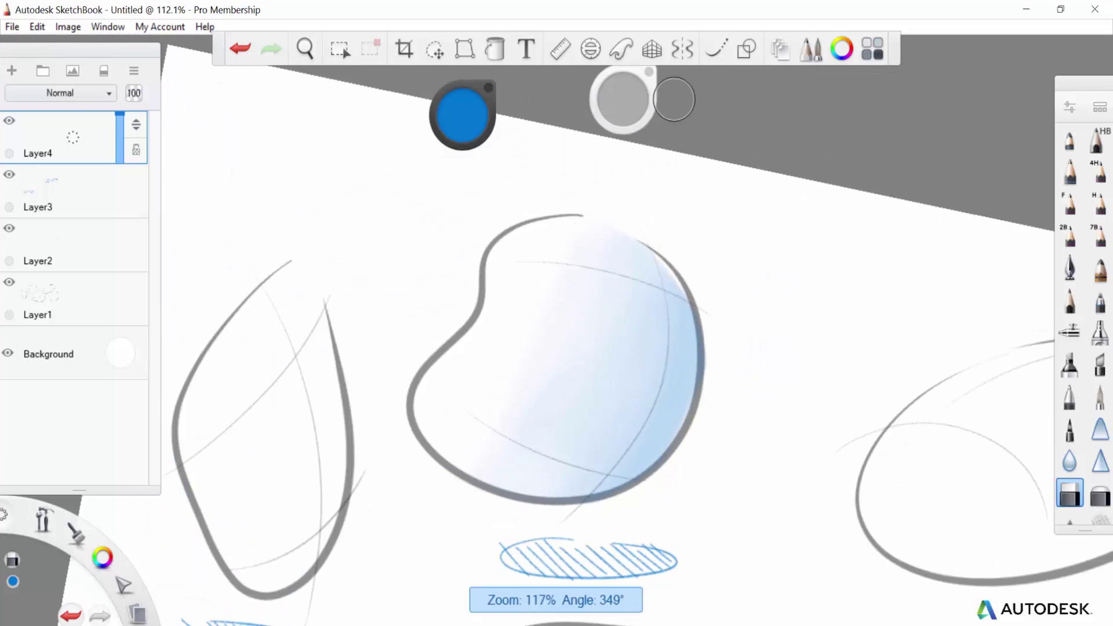
pyautogui.scroll(2, 674, 99)
pyautogui.moveTo(728, 327); pyautogui.dragTo(718, 297)
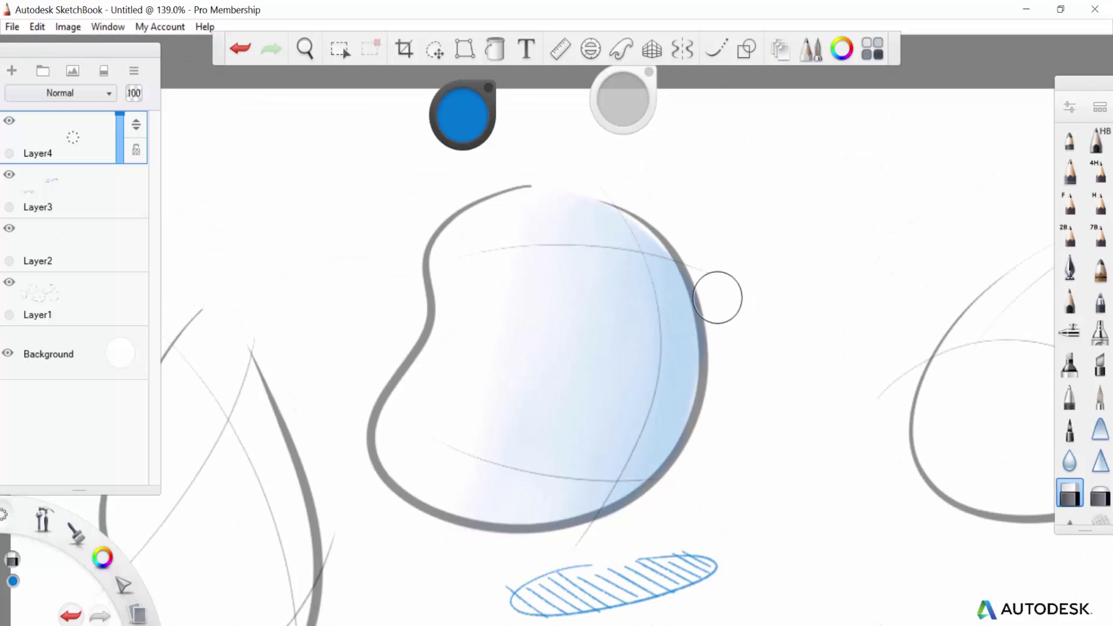
pyautogui.scroll(-2, 738, 246)
pyautogui.scroll(-4, 661, 553)
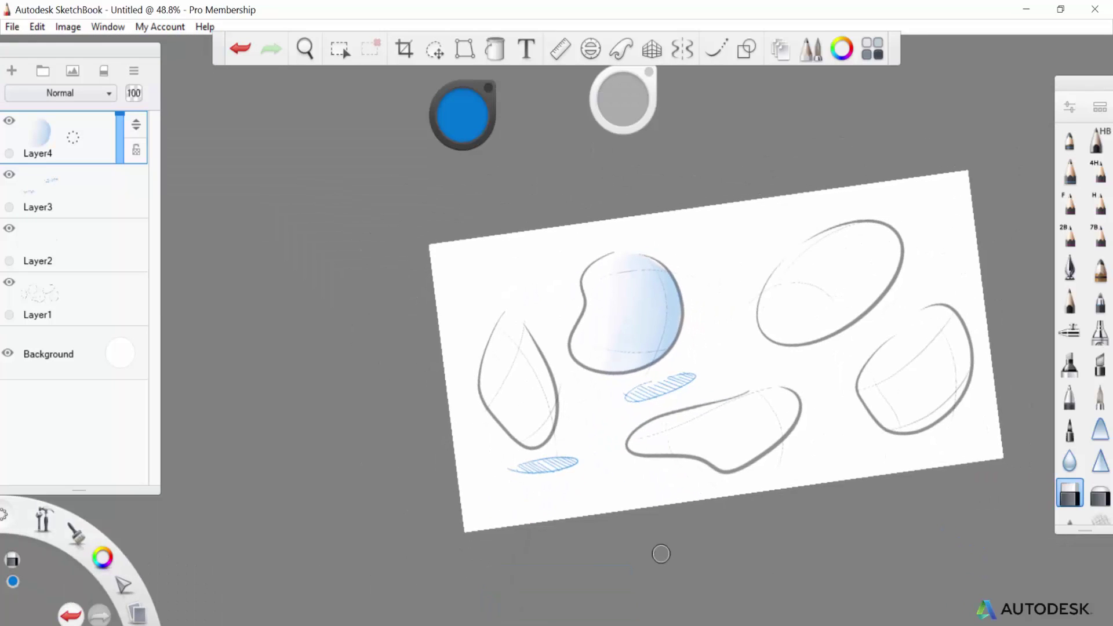
# Enlarge the eraser's brush size considerably.
pyautogui.scroll(4, 696, 432)
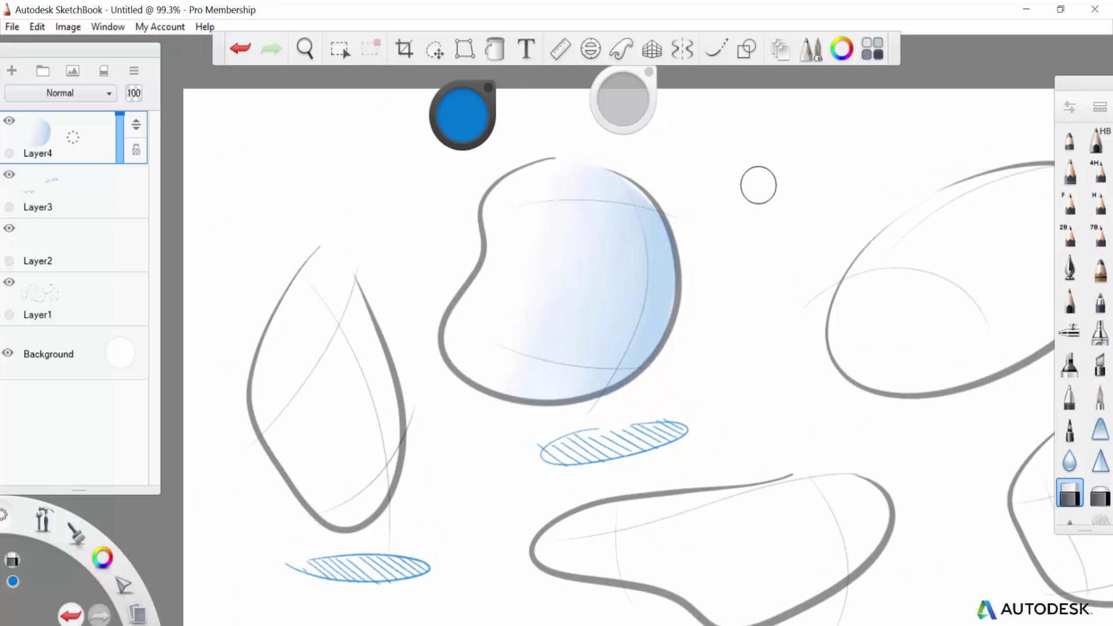
pyautogui.scroll(-3, 757, 184)
pyautogui.scroll(2, 659, 553)
pyautogui.scroll(1, 661, 554)
pyautogui.moveTo(635, 126)
pyautogui.mouseDown()
pyautogui.moveTo(626, 135)
pyautogui.moveTo(614, 109)
pyautogui.mouseUp()
pyautogui.moveTo(614, 109)
pyautogui.mouseDown()
pyautogui.moveTo(1003, 79)
pyautogui.moveTo(614, 110)
pyautogui.moveTo(637, 110)
pyautogui.mouseUp()
pyautogui.scroll(2, 782, 168)
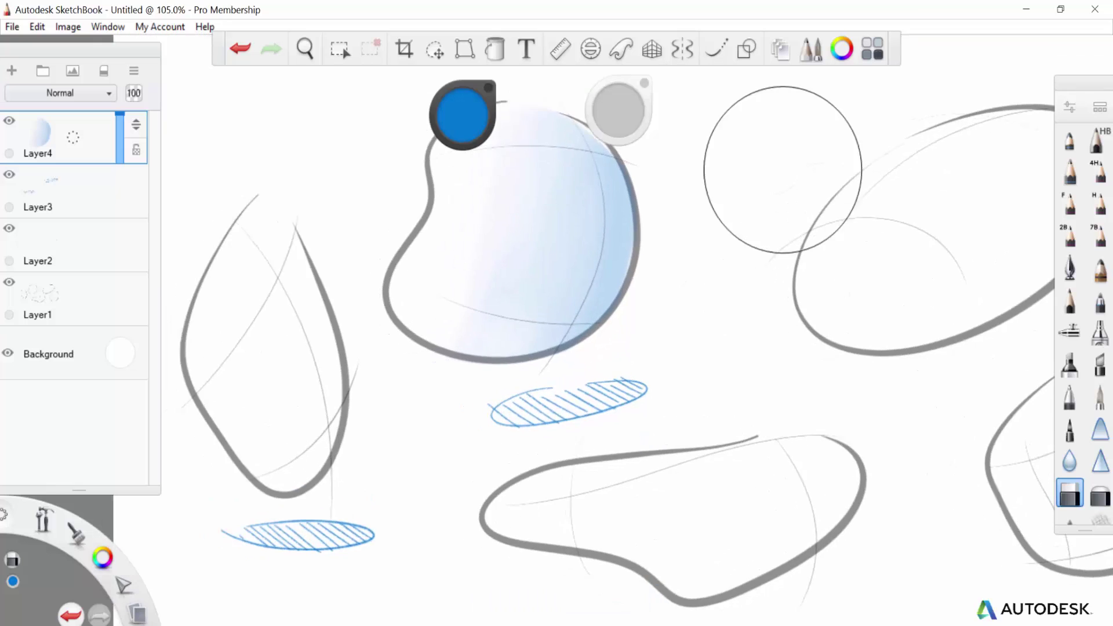
# Airbrush a broad soft blue shade along the lower-right side of the tilted ellipse on Layer4.
pyautogui.scroll(-5, 815, 328)
pyautogui.scroll(8, 716, 377)
pyautogui.click(1069, 331)
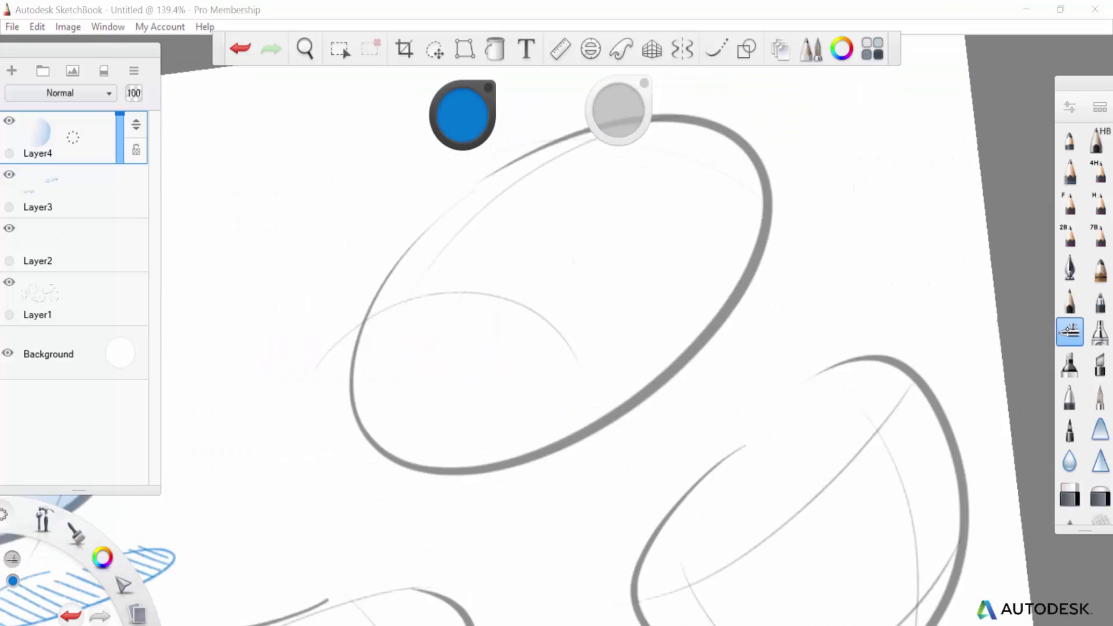
pyautogui.click(621, 113)
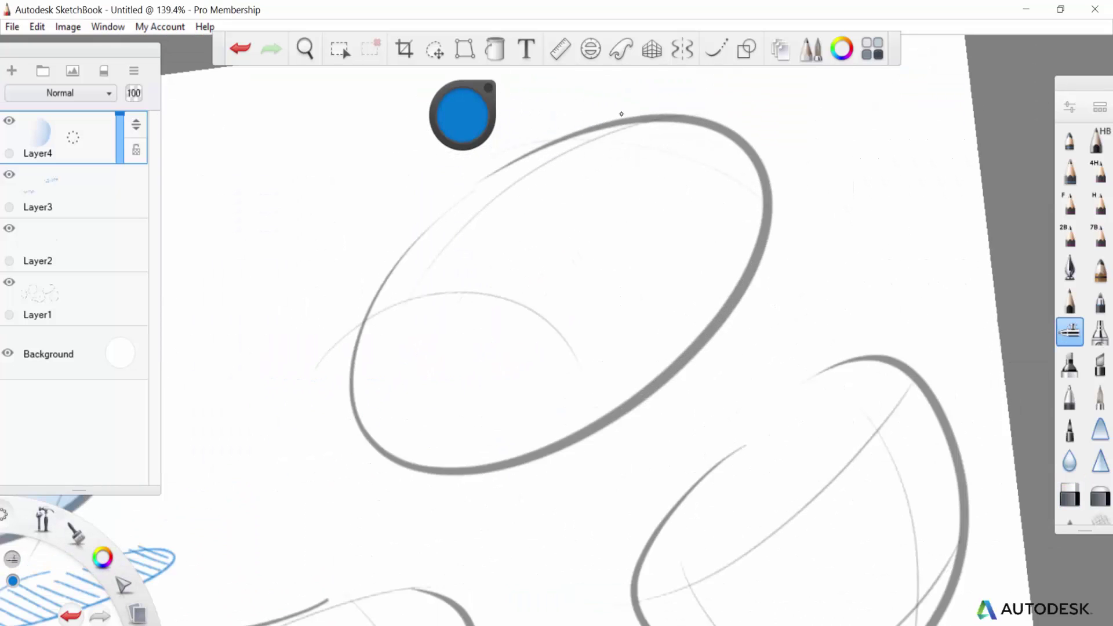
pyautogui.moveTo(683, 249); pyautogui.dragTo(464, 432)
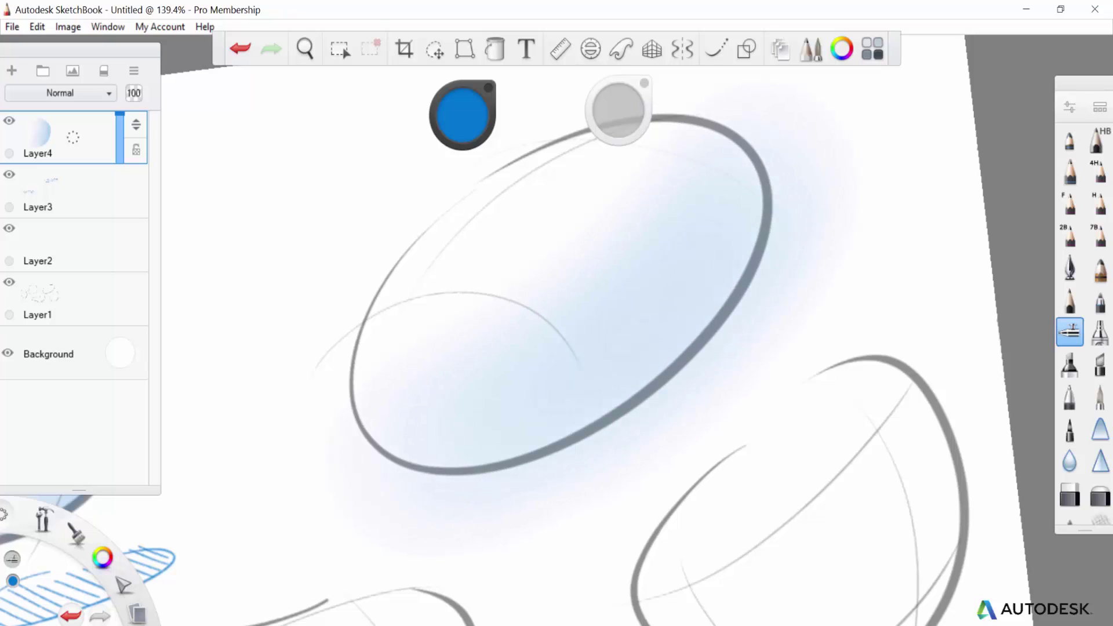
# Adjust the eraser's size and erase the blue airbrush spill around the outside of the tilted ellipse.
pyautogui.click(1071, 487)
pyautogui.click(682, 182)
pyautogui.hotkey('ctrl', 'z')
pyautogui.moveTo(617, 110); pyautogui.dragTo(616, 119)
pyautogui.moveTo(371, 534); pyautogui.dragTo(682, 460)
pyautogui.moveTo(429, 574)
pyautogui.mouseDown()
pyautogui.moveTo(678, 459)
pyautogui.moveTo(827, 299)
pyautogui.moveTo(748, 69)
pyautogui.mouseUp()
pyautogui.scroll(-5, 554, 301)
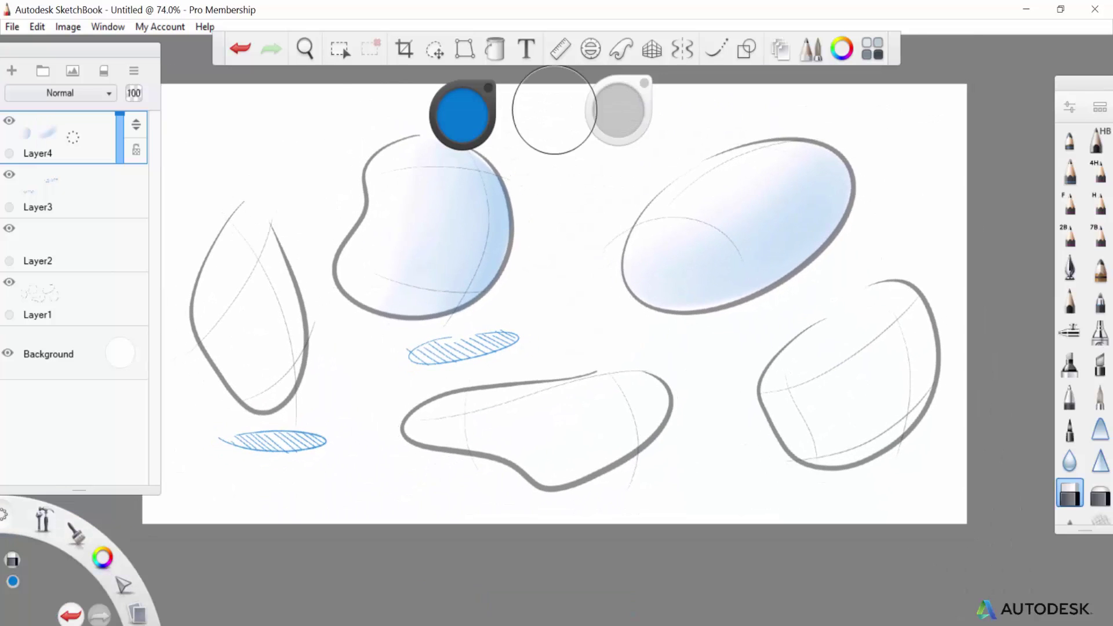
# Choose the 7B pencil, set its colour to black and make Layer2 the active layer.
pyautogui.scroll(5, 695, 400)
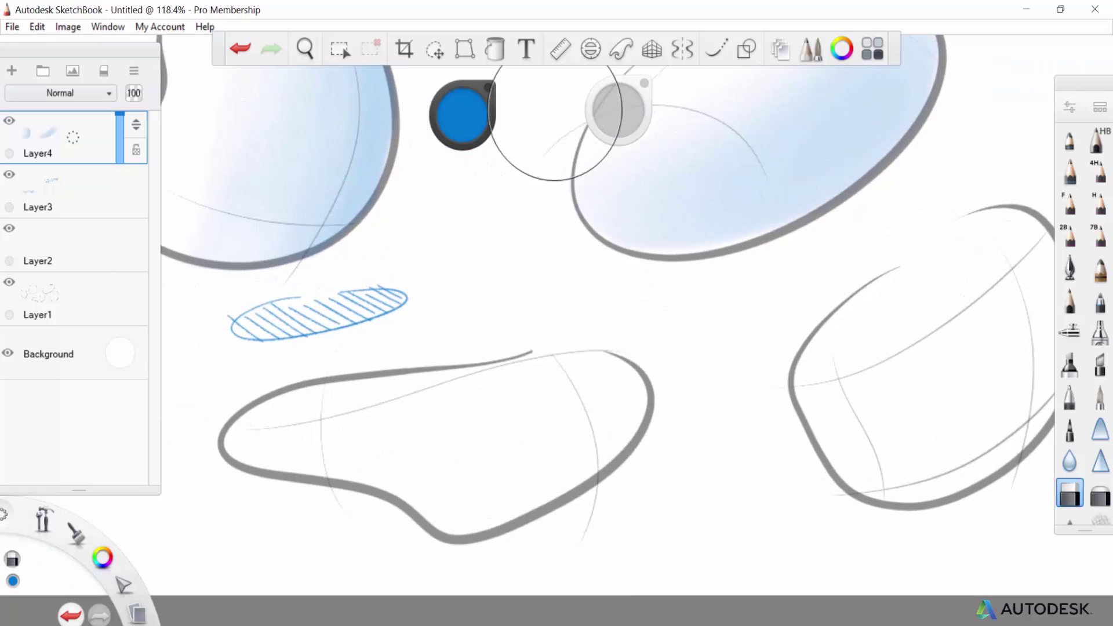
pyautogui.click(1094, 229)
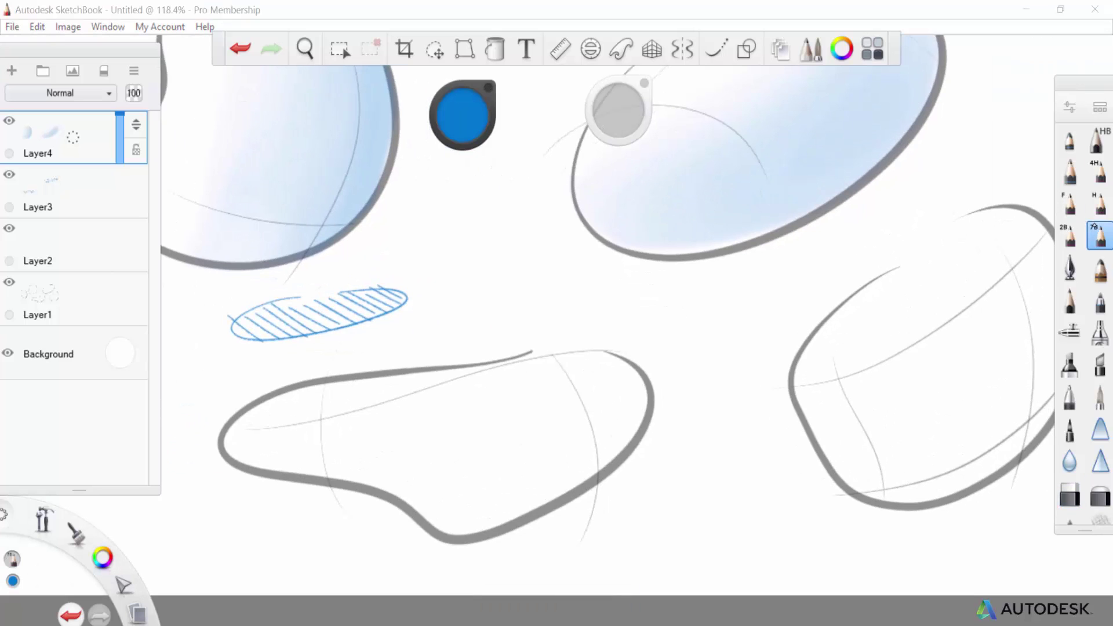
pyautogui.click(462, 116)
pyautogui.moveTo(460, 129); pyautogui.dragTo(458, 164)
pyautogui.click(88, 302)
pyautogui.click(27, 240)
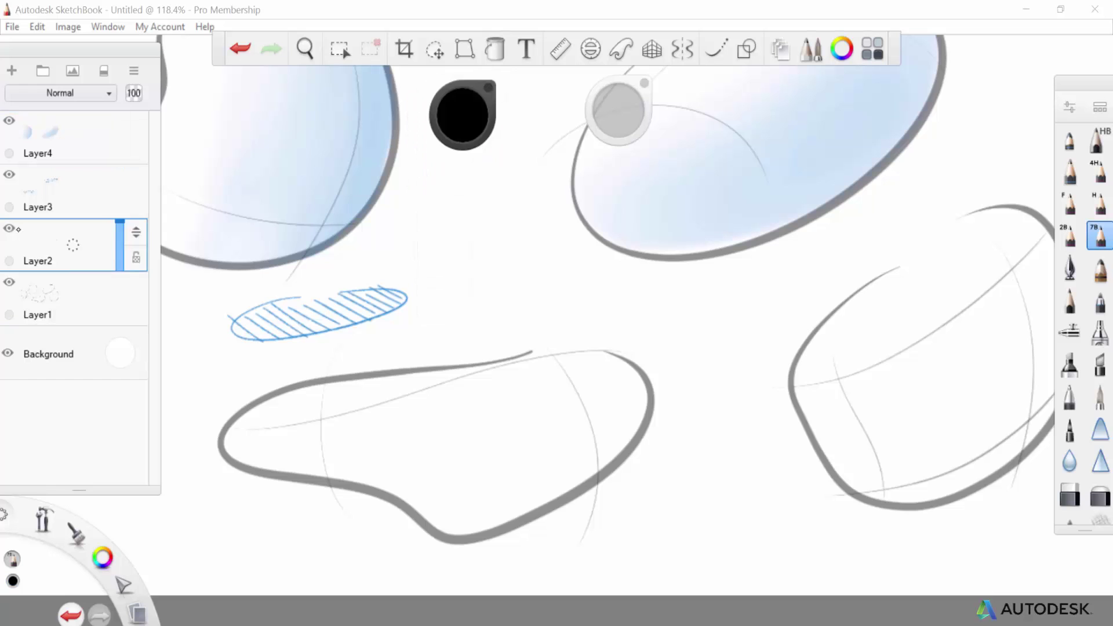
# Hide Layer2 to view the shapes without their contour lines, and show it again.
pyautogui.click(8, 228)
pyautogui.scroll(-5, 637, 348)
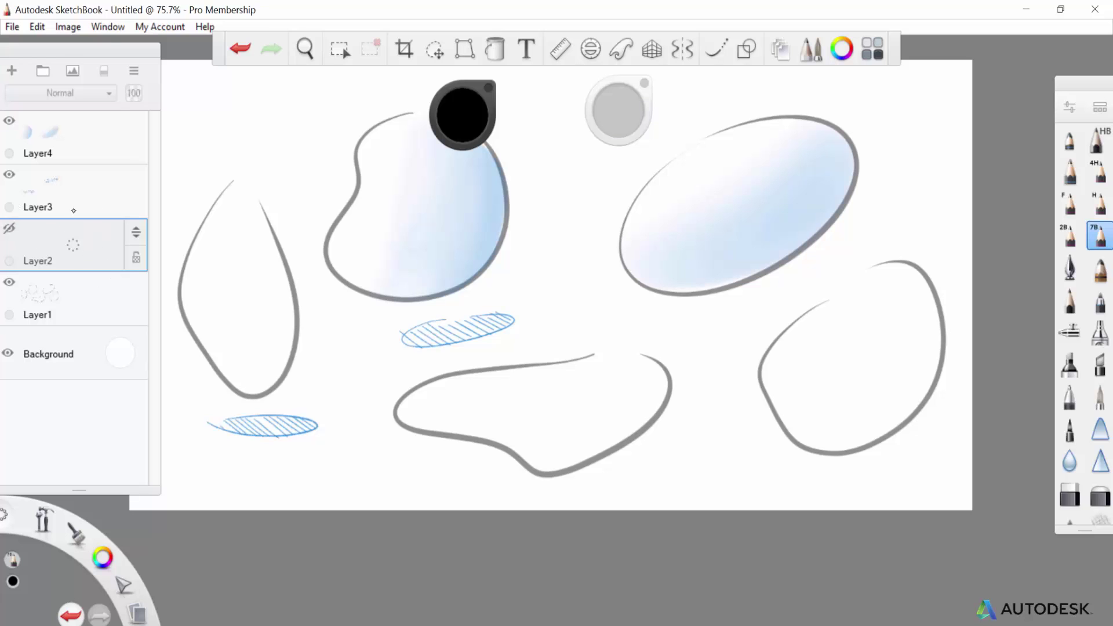
pyautogui.click(9, 228)
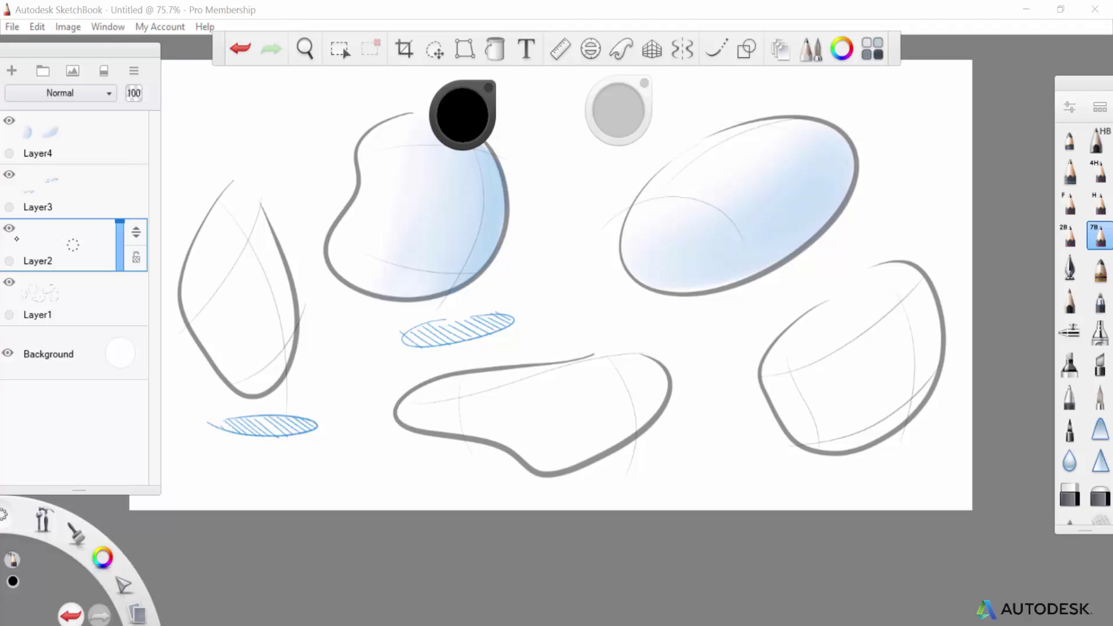
# Place a slightly tilted ellipse guide inside the long wavy outline and flatten it to match the form's perspective.
pyautogui.scroll(4, 498, 510)
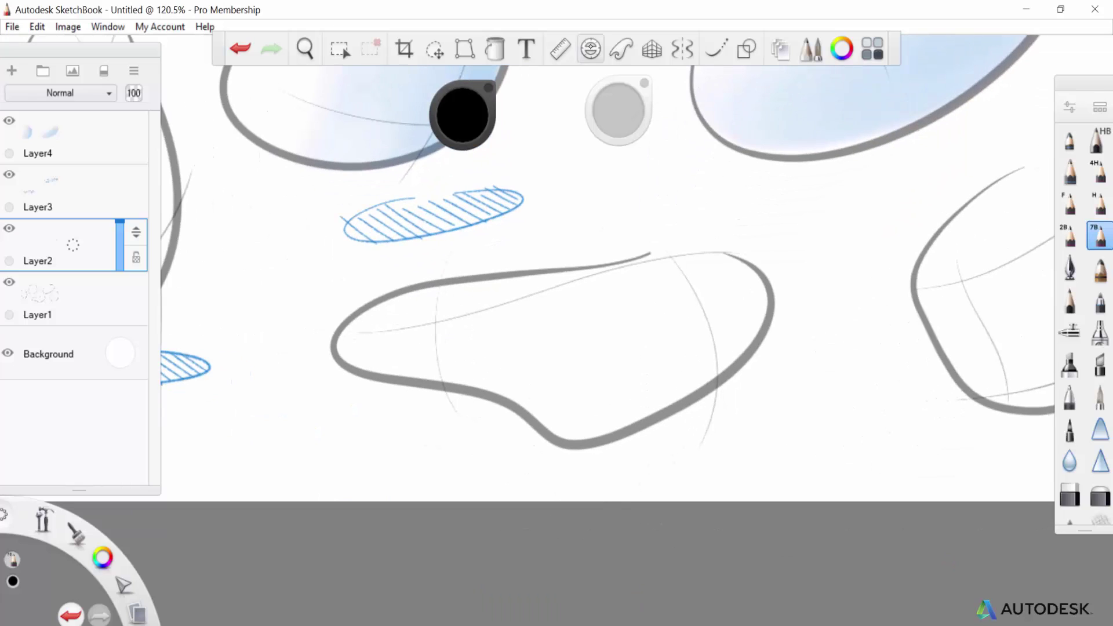
pyautogui.click(590, 49)
pyautogui.moveTo(644, 213); pyautogui.dragTo(567, 330)
pyautogui.moveTo(678, 330); pyautogui.dragTo(677, 311)
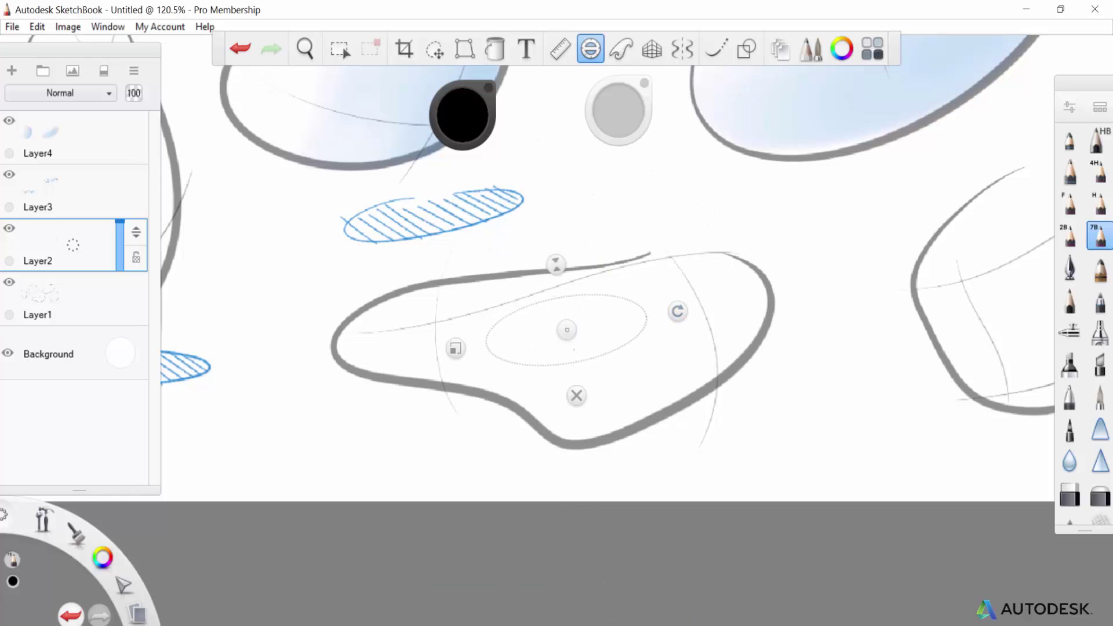
pyautogui.scroll(4, 655, 376)
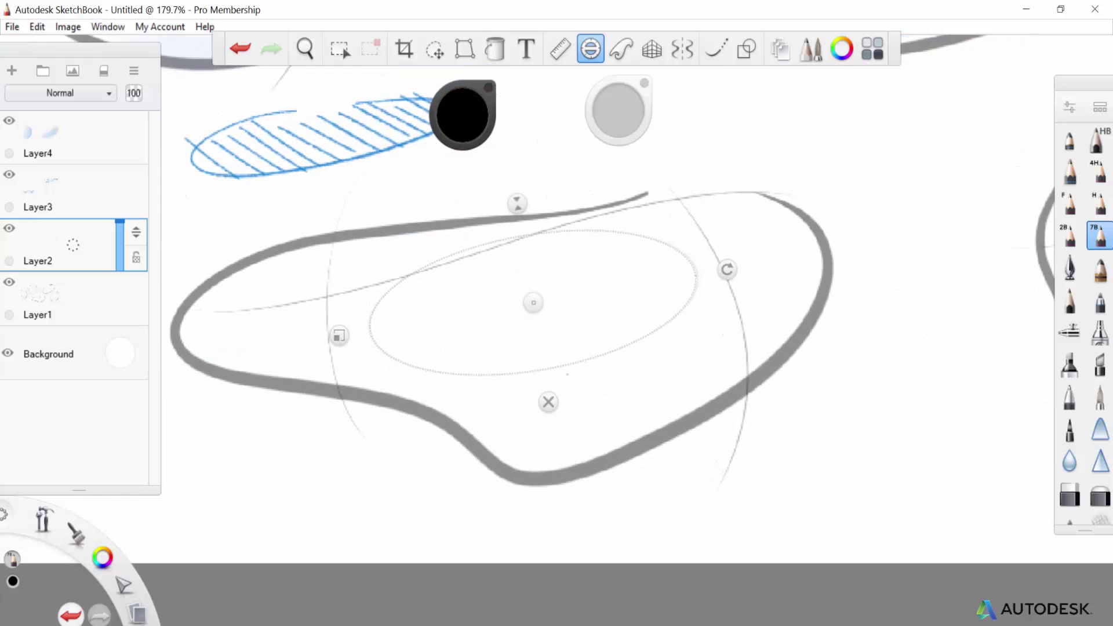
pyautogui.moveTo(517, 204); pyautogui.dragTo(523, 240)
pyautogui.moveTo(533, 302)
pyautogui.mouseDown()
pyautogui.moveTo(524, 277)
pyautogui.moveTo(682, 246)
pyautogui.moveTo(487, 254)
pyautogui.mouseUp()
pyautogui.hotkey('ctrl', 'z')
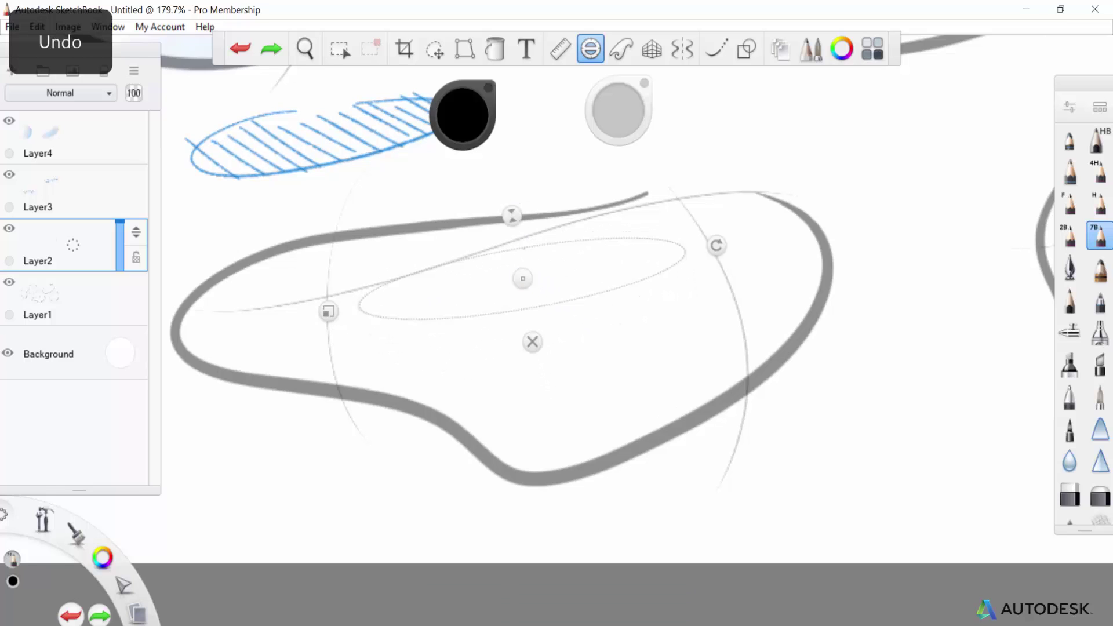
# Trace the flattened guide in black, scale it down to trace a smaller ellipse near the lower edge, and remove the guide.
pyautogui.moveTo(328, 312); pyautogui.dragTo(440, 294)
pyautogui.moveTo(523, 279)
pyautogui.mouseDown()
pyautogui.moveTo(523, 298)
pyautogui.moveTo(475, 304)
pyautogui.moveTo(533, 286)
pyautogui.mouseUp()
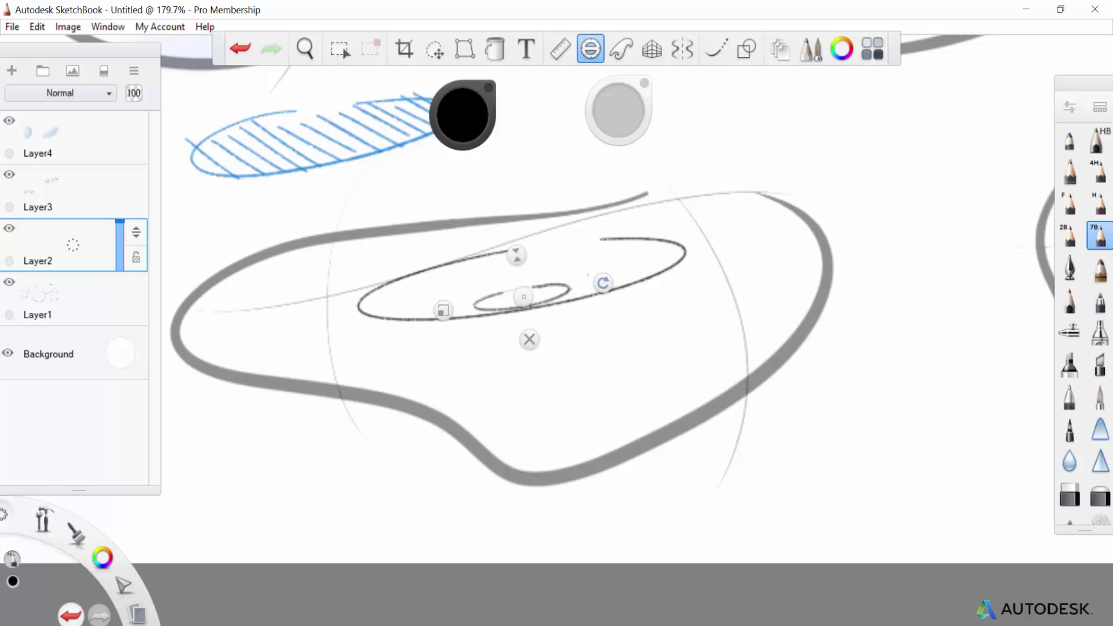
pyautogui.click(529, 341)
# Sketch short black accent lines between the large and small ellipses near both ends of the large one.
pyautogui.scroll(5, 536, 319)
pyautogui.moveTo(590, 242); pyautogui.dragTo(754, 157)
pyautogui.scroll(-4, 637, 261)
pyautogui.scroll(4, 638, 278)
pyautogui.hotkey('ctrl', 'z')
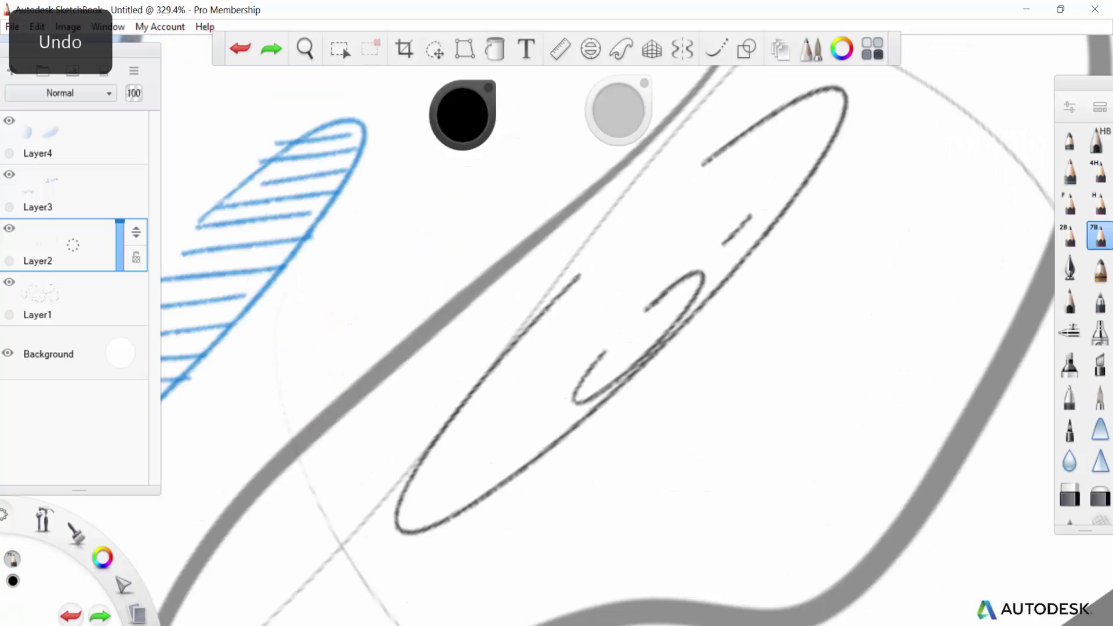
pyautogui.moveTo(751, 215); pyautogui.dragTo(818, 138)
pyautogui.moveTo(427, 481); pyautogui.dragTo(518, 433)
pyautogui.scroll(-8, 580, 325)
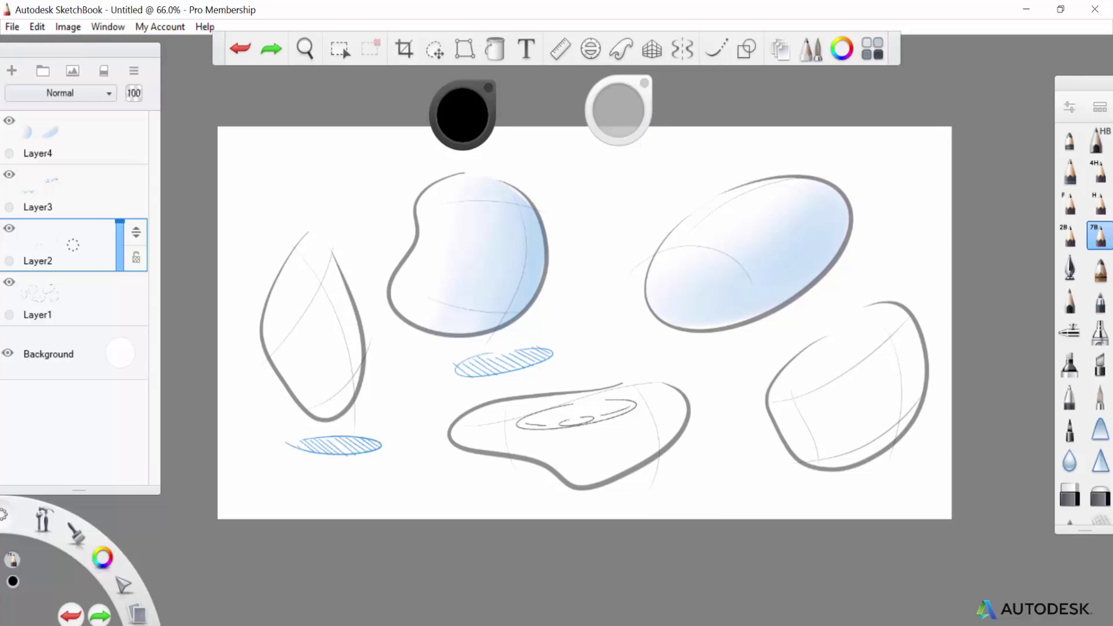
# Choose the ink pen, try a black stroke beside the wavy outline and undo it.
pyautogui.scroll(3, 741, 343)
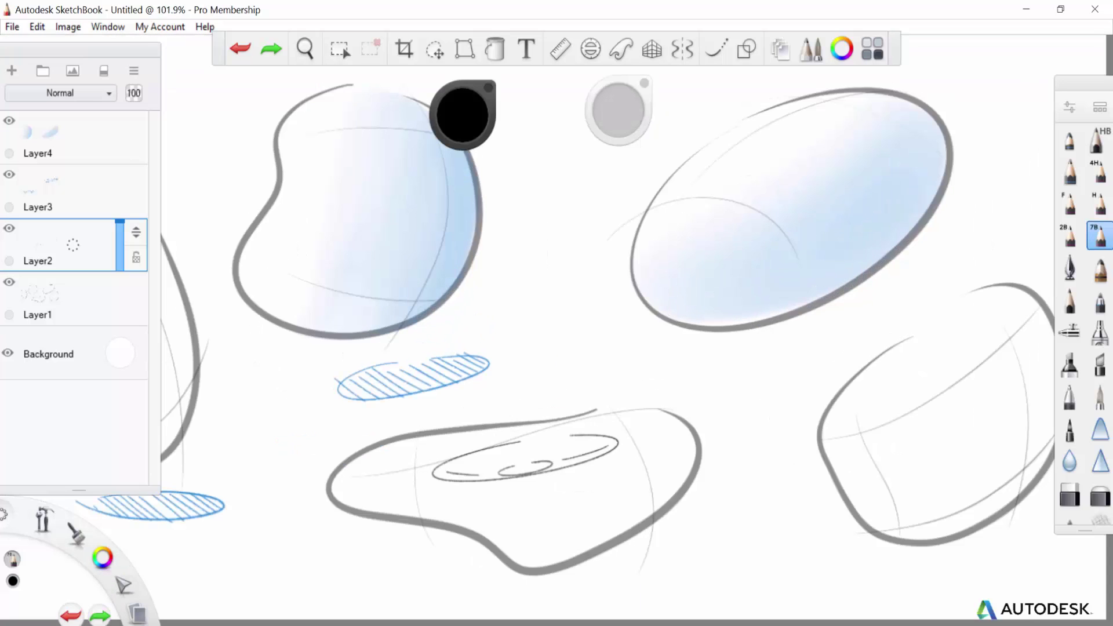
pyautogui.click(1070, 267)
pyautogui.moveTo(779, 389); pyautogui.dragTo(636, 482)
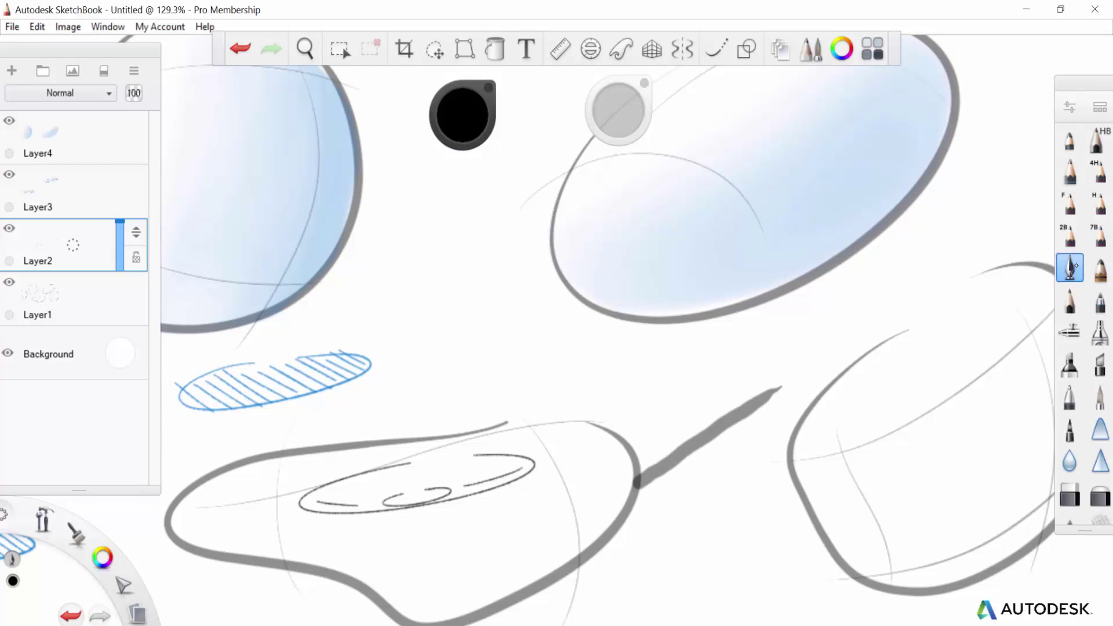
pyautogui.hotkey('ctrl', 'z')
pyautogui.click(460, 113)
pyautogui.moveTo(471, 120); pyautogui.dragTo(489, 115)
pyautogui.scroll(3, 741, 232)
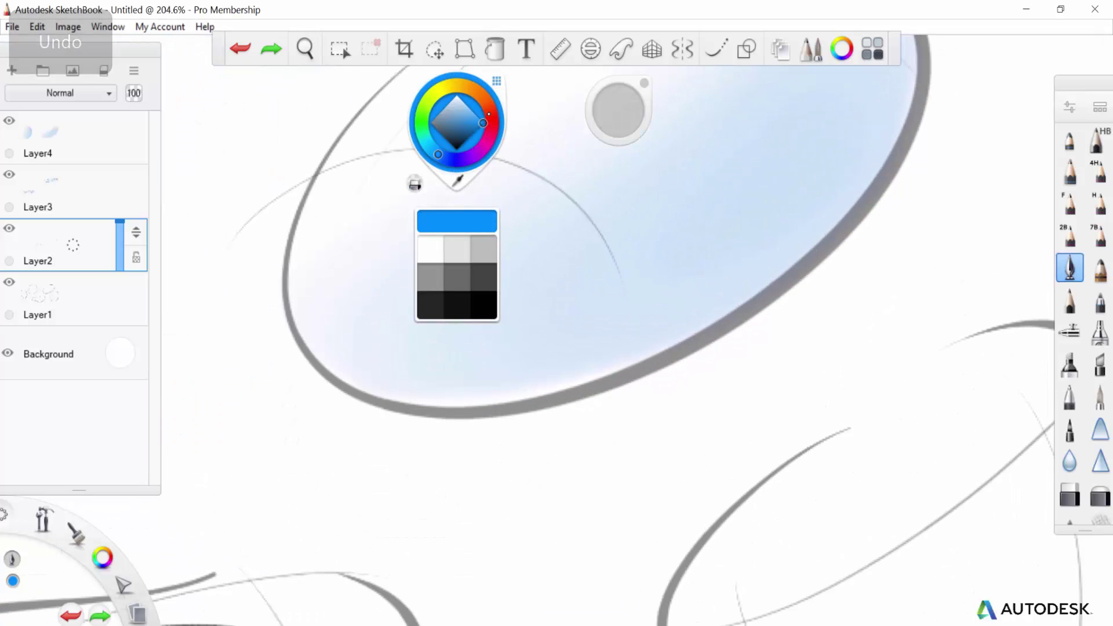
pyautogui.moveTo(881, 188); pyautogui.dragTo(561, 400)
pyautogui.hotkey('ctrl', 'z')
# Set the ink pen's colour to dark navy blue and thicken the lower-right edge of the shaded ellipse's outline with one sweeping stroke.
pyautogui.click(618, 110)
pyautogui.click(462, 114)
pyautogui.moveTo(474, 126); pyautogui.dragTo(466, 140)
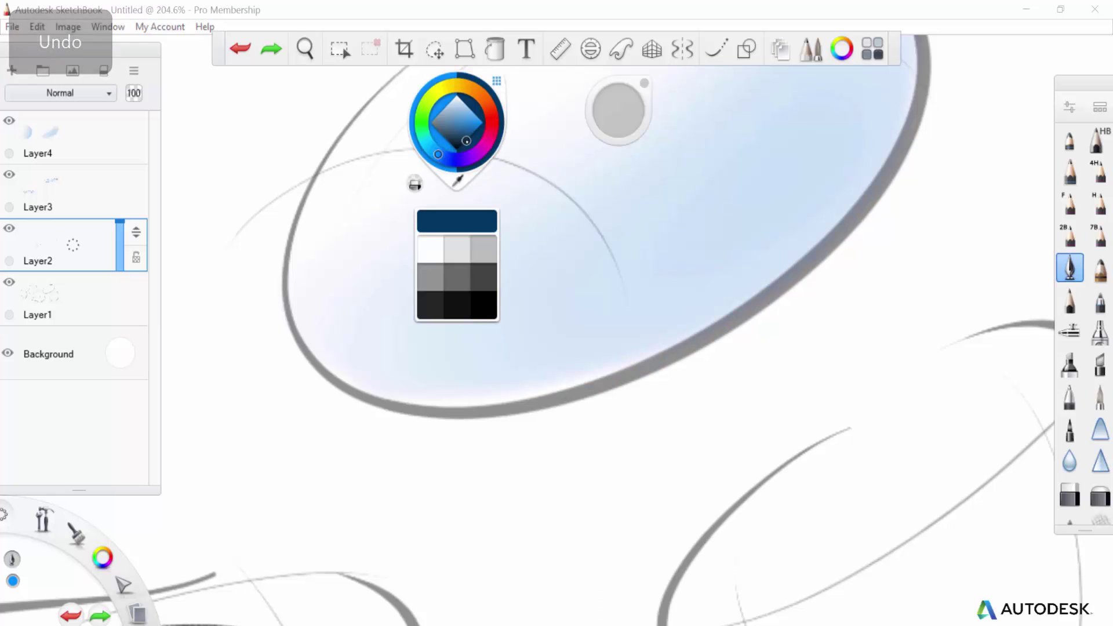
pyautogui.hotkey('ctrl', 'z')
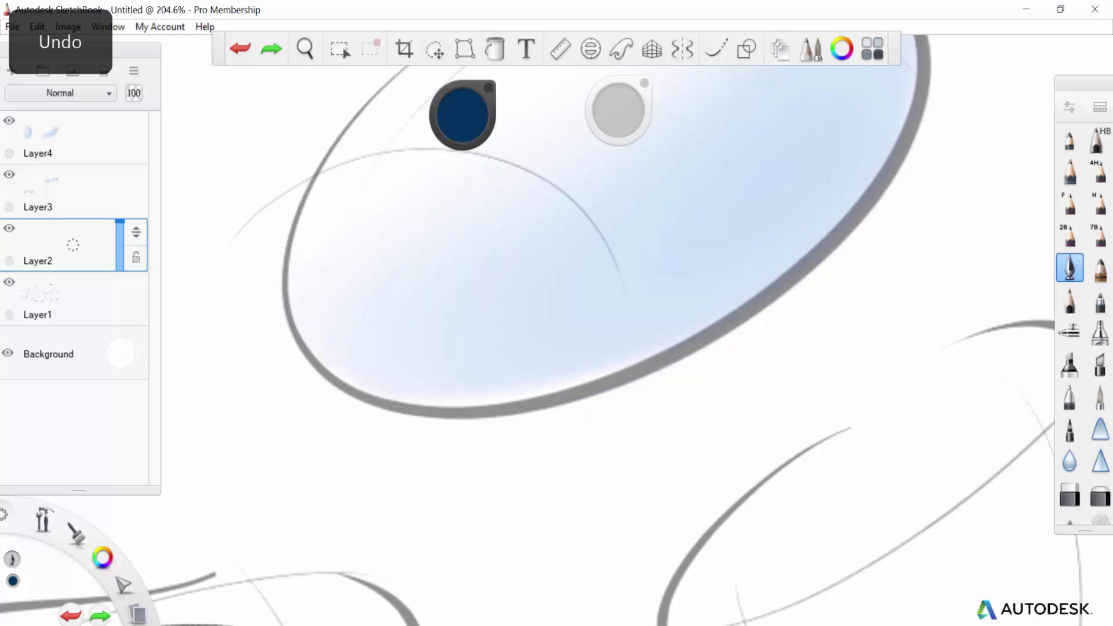
pyautogui.moveTo(562, 409); pyautogui.dragTo(921, 125)
pyautogui.hotkey('ctrl', 'z')
pyautogui.moveTo(491, 417); pyautogui.dragTo(934, 107)
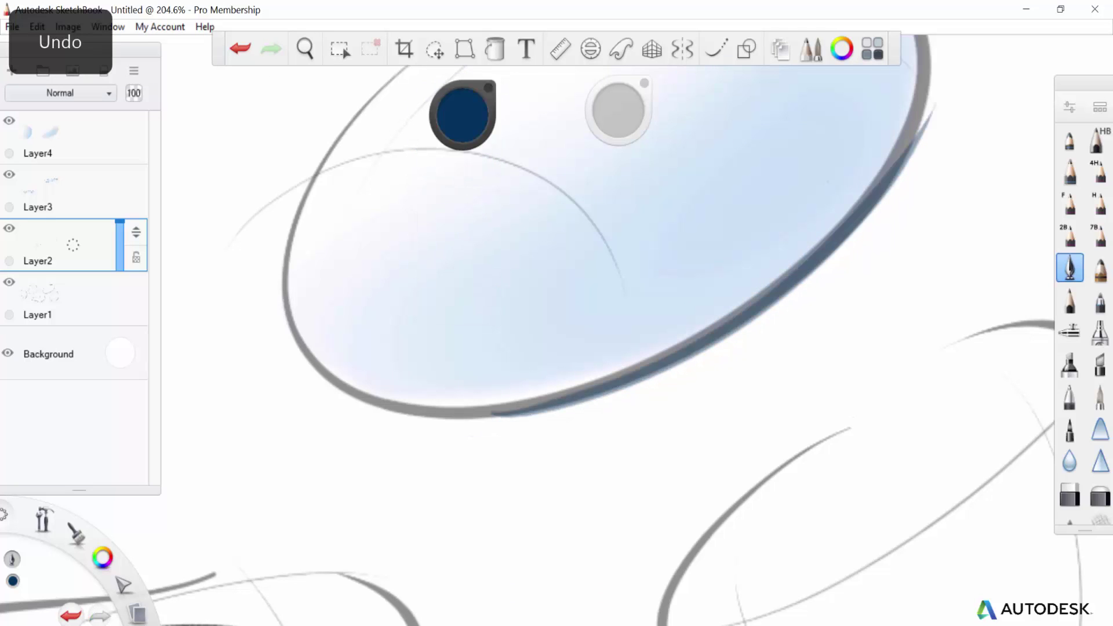
# Add a tapered navy stroke along the lower edge of the wavy outline, following its dip up to the right side.
pyautogui.scroll(-5, 804, 239)
pyautogui.scroll(-5, 557, 324)
pyautogui.scroll(8, 556, 325)
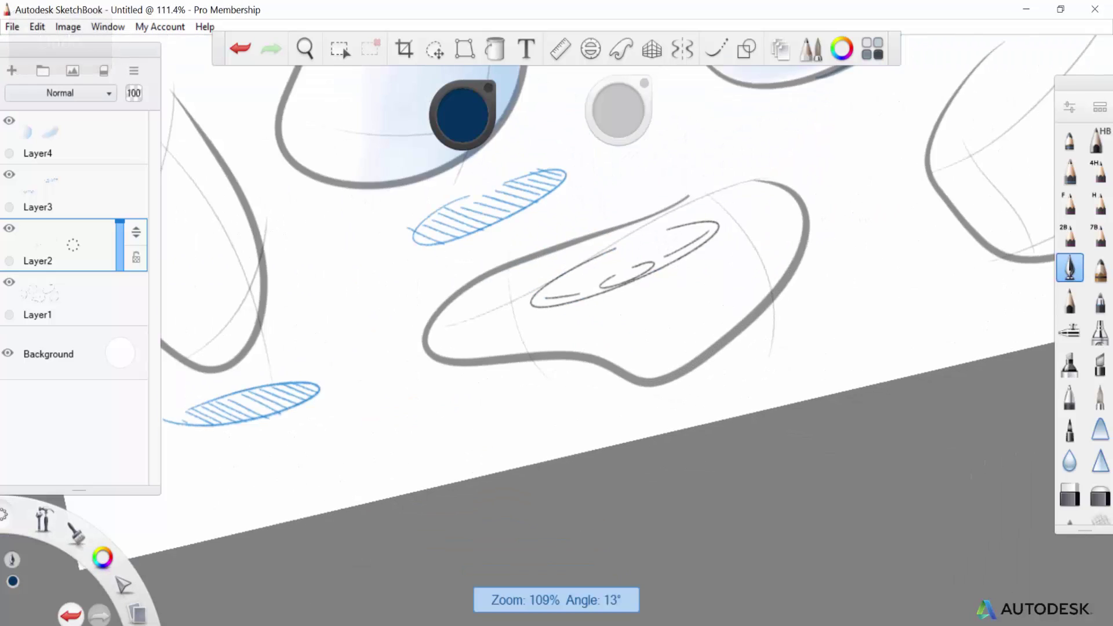
pyautogui.moveTo(490, 383); pyautogui.dragTo(805, 277)
pyautogui.scroll(3, 556, 324)
pyautogui.hotkey('ctrl', 'z')
pyautogui.moveTo(304, 404)
pyautogui.mouseDown()
pyautogui.moveTo(450, 421)
pyautogui.moveTo(849, 226)
pyautogui.mouseUp()
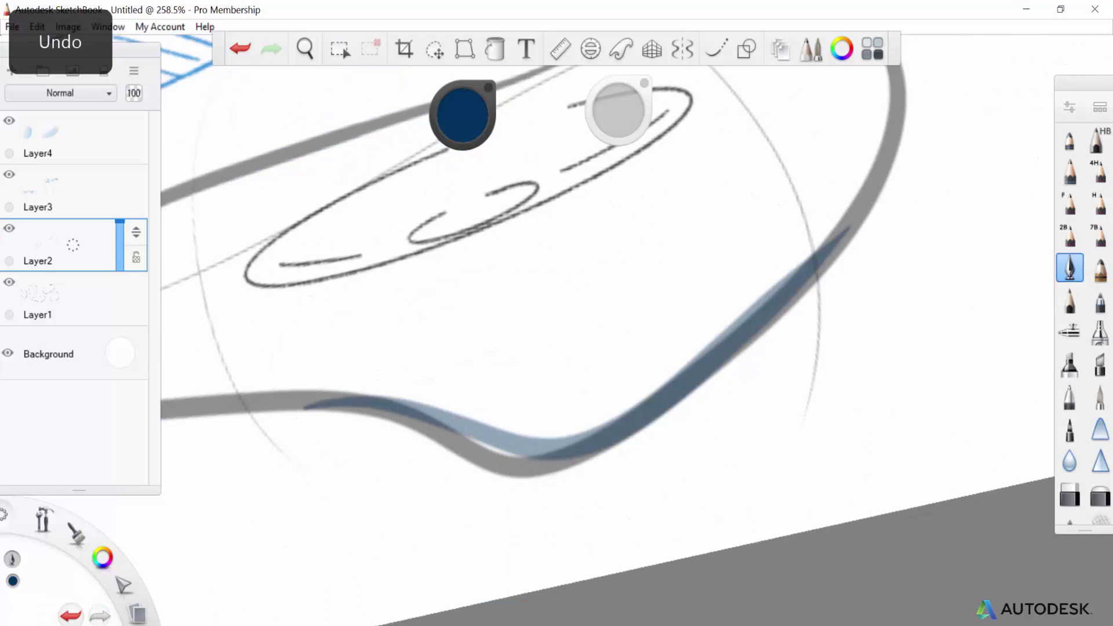
# Add a curved navy stroke around the rounded left end of the wavy outline.
pyautogui.scroll(-3, 556, 324)
pyautogui.scroll(-4, 556, 324)
pyautogui.scroll(5, 557, 324)
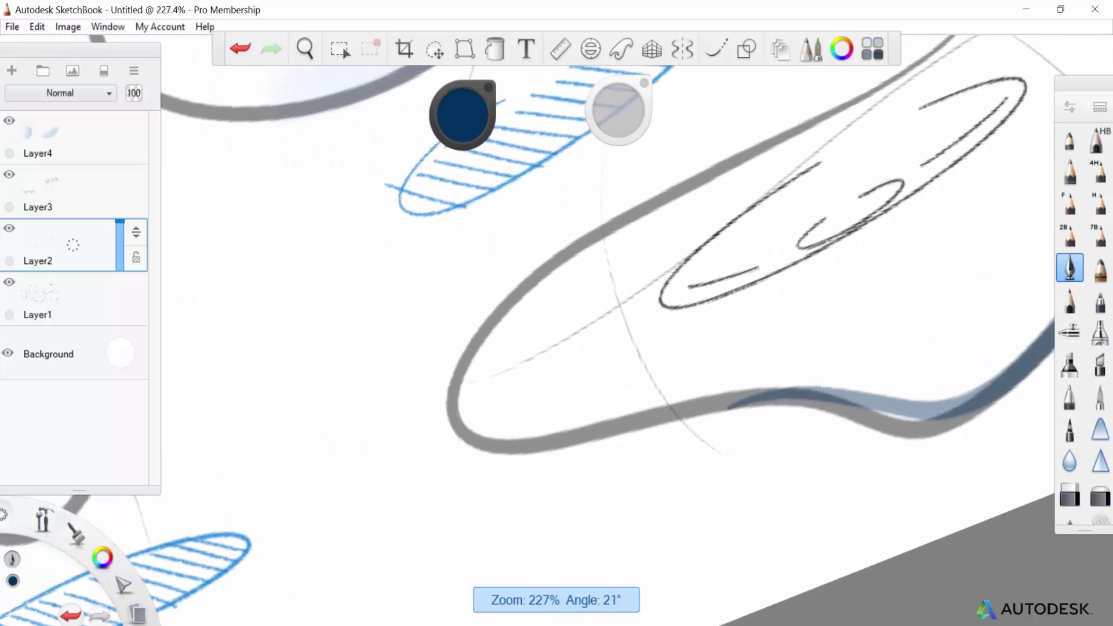
pyautogui.hotkey('ctrl', 'z')
pyautogui.scroll(2, 557, 313)
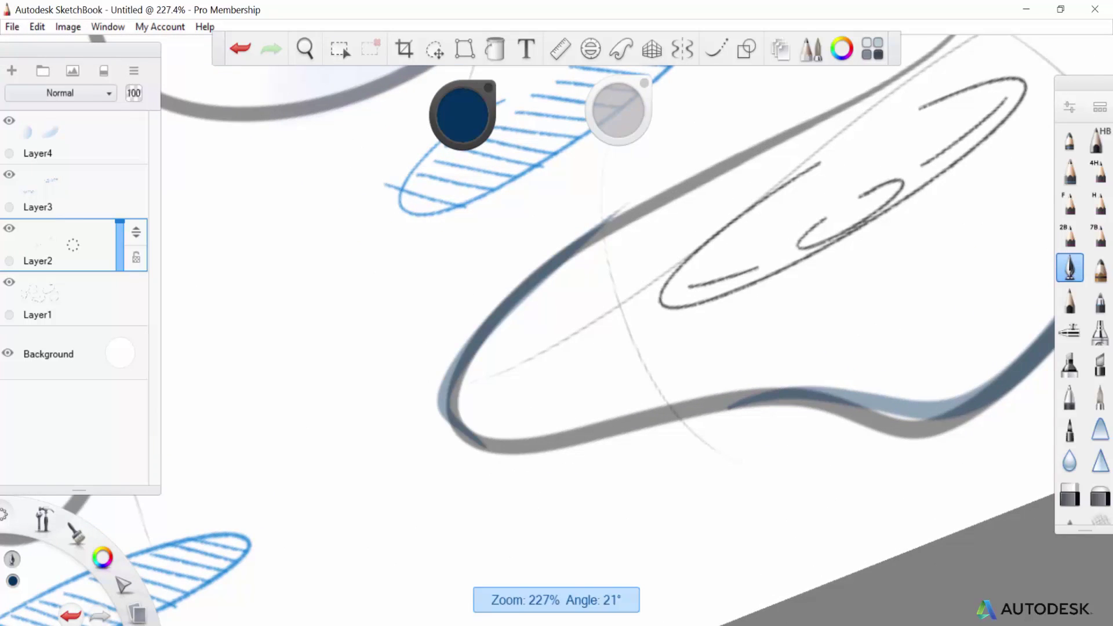
# Open the Copic Library to view its colours and close it again.
pyautogui.click(108, 26)
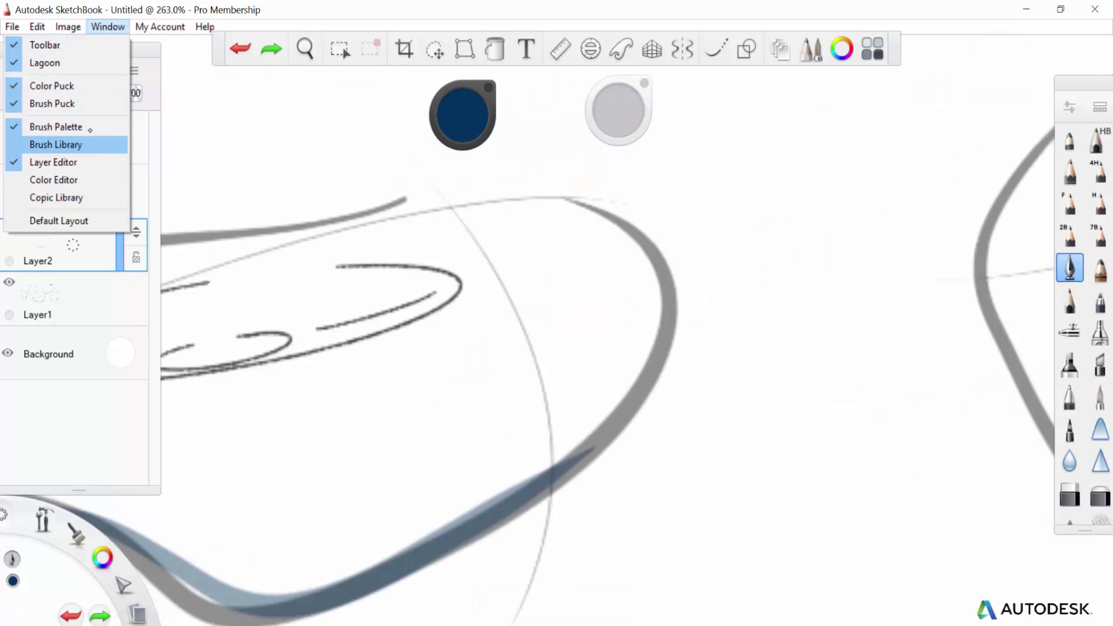
pyautogui.click(80, 197)
pyautogui.moveTo(939, 167); pyautogui.dragTo(937, 133)
pyautogui.click(945, 125)
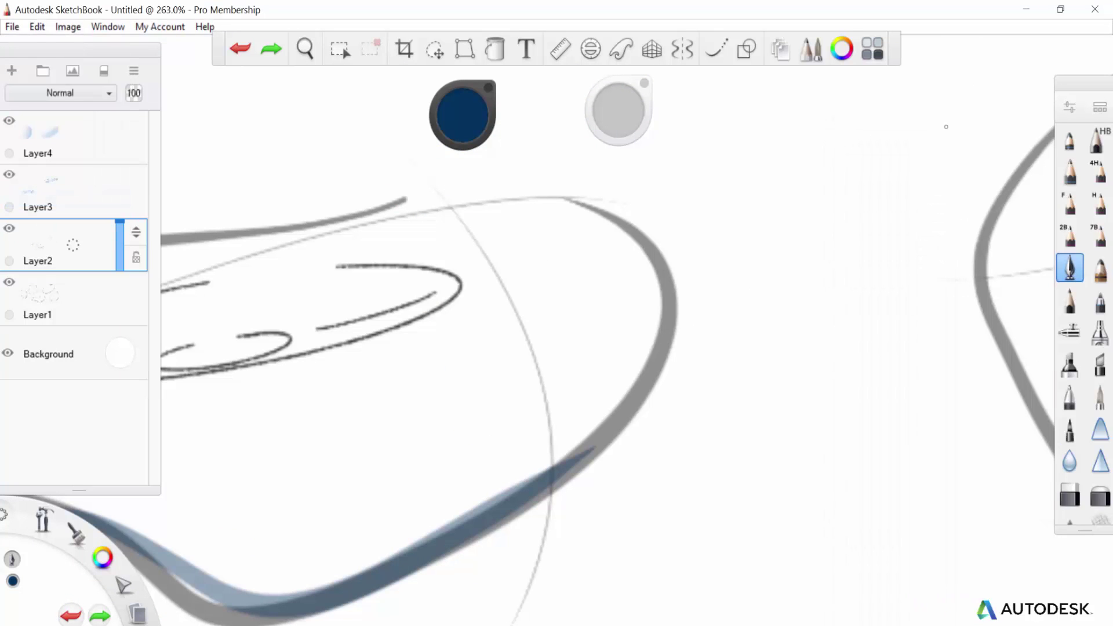
# Thicken the lower-left edge of the pointed leaf-shaped outline with a navy ink stroke.
pyautogui.scroll(-8, 556, 336)
pyautogui.scroll(5, 556, 336)
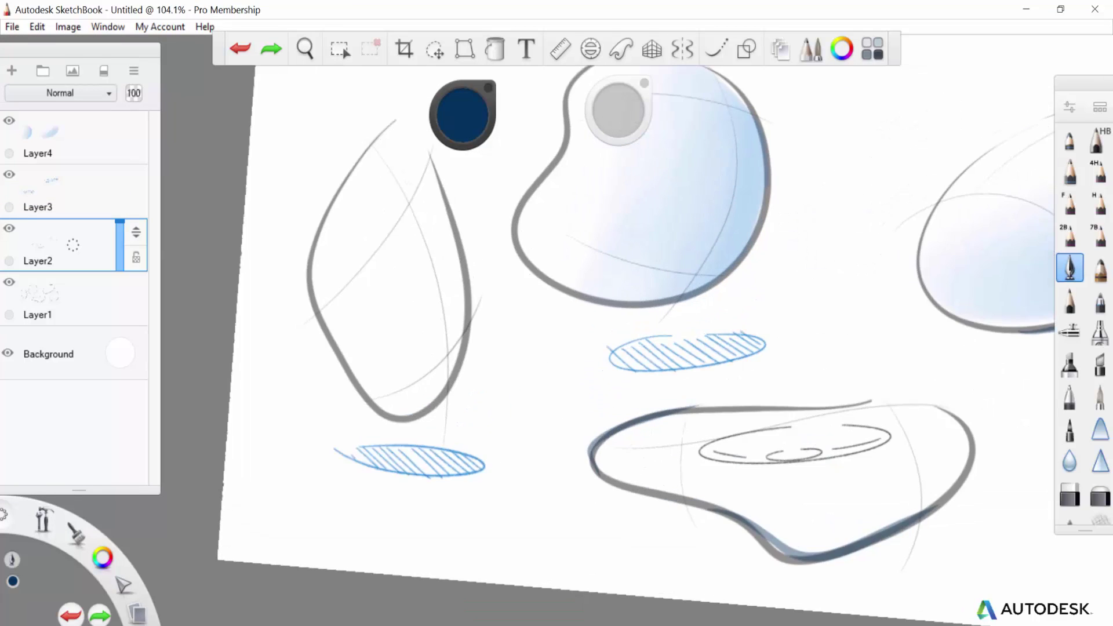
pyautogui.scroll(3, 556, 313)
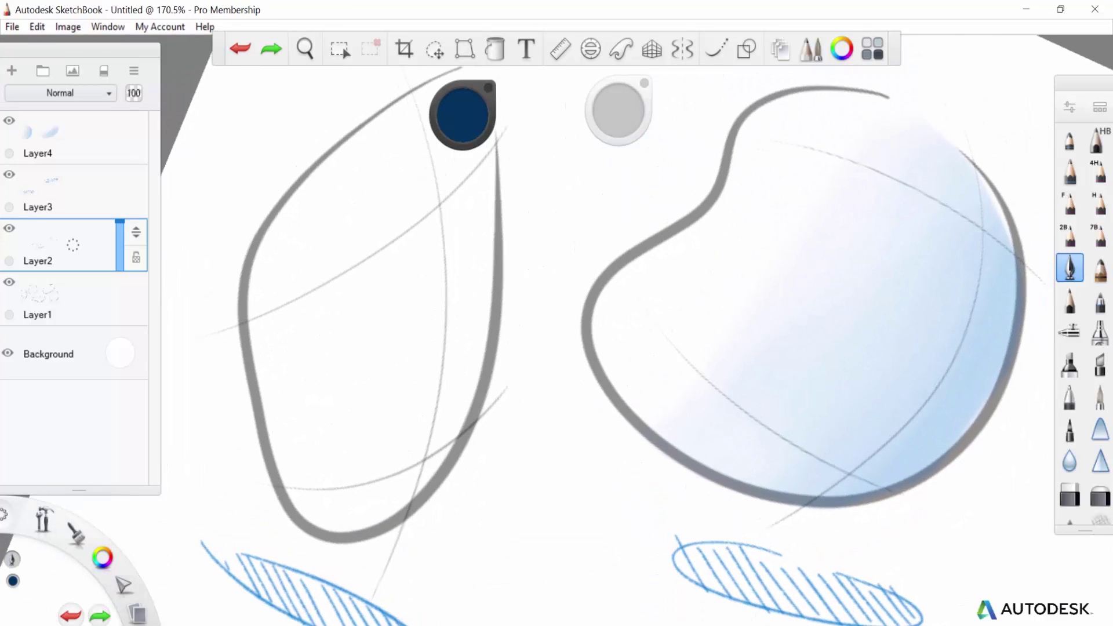
pyautogui.moveTo(342, 534); pyautogui.dragTo(244, 316)
pyautogui.scroll(-6, 557, 324)
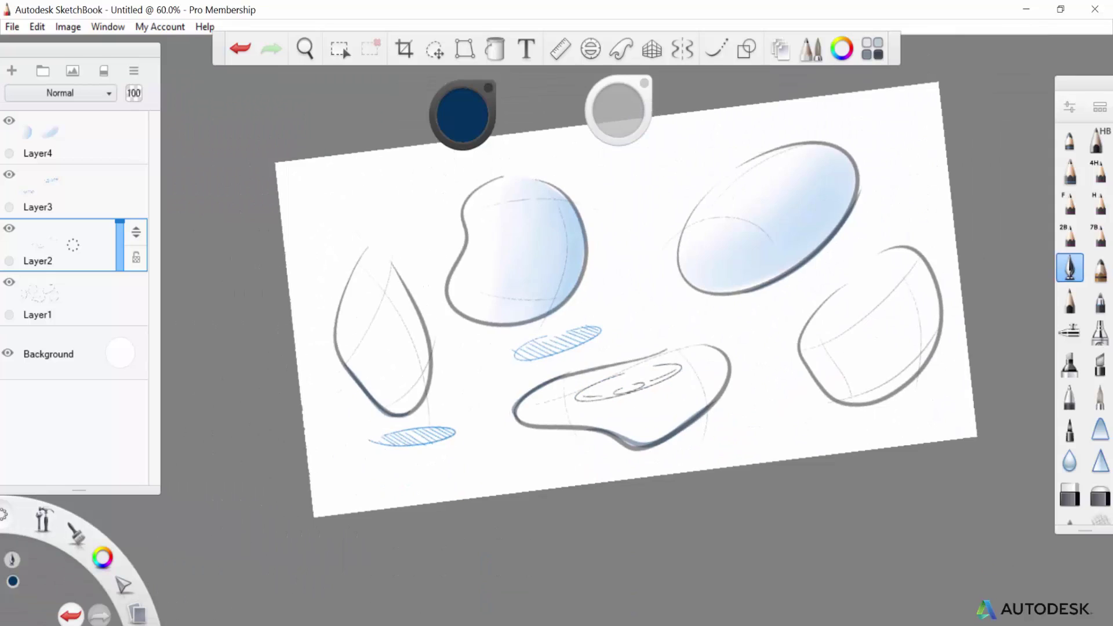
pyautogui.scroll(2, 556, 325)
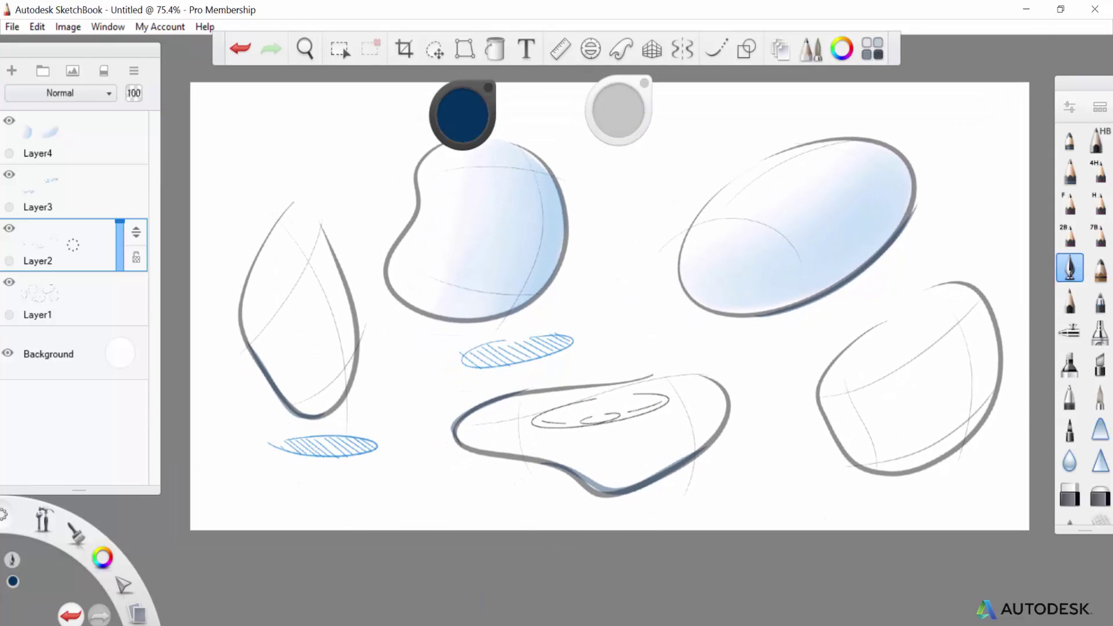
pyautogui.scroll(-3, 557, 313)
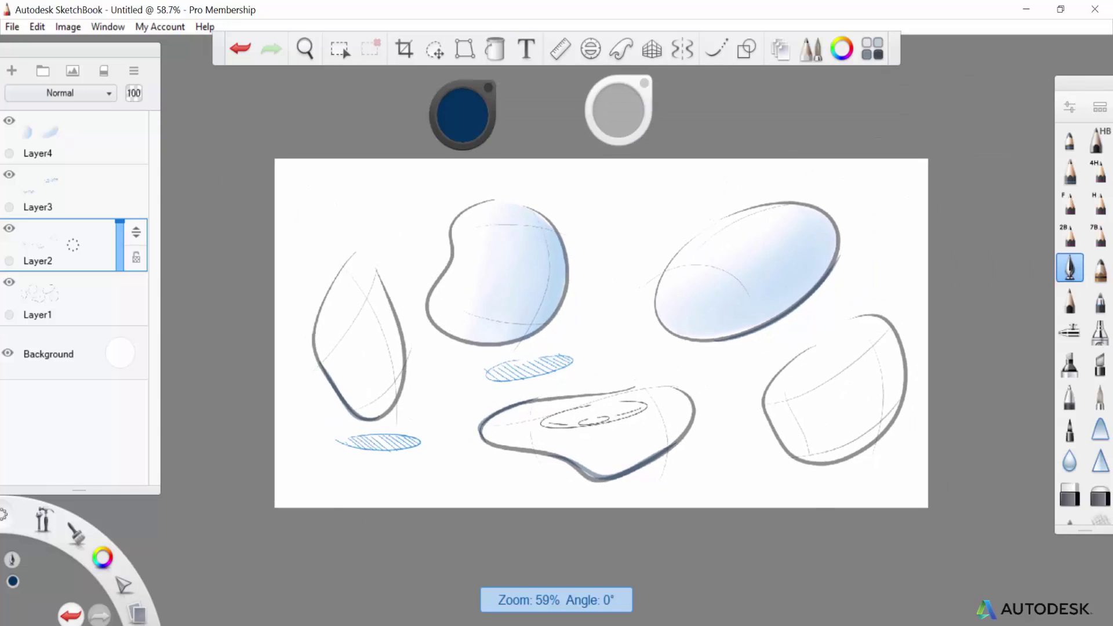
pyautogui.scroll(1, 557, 313)
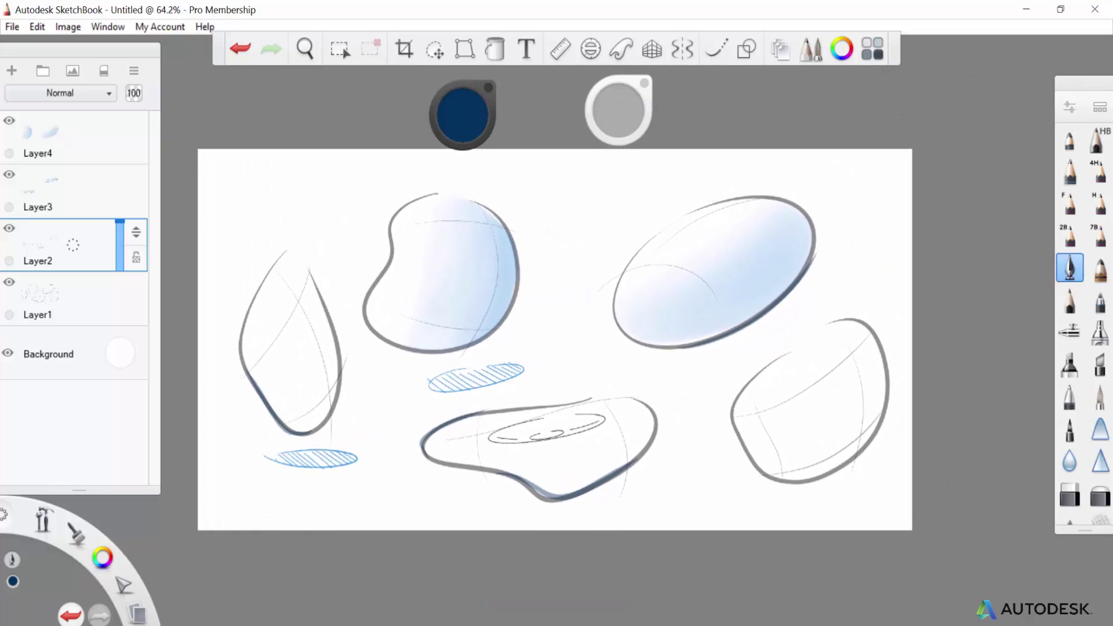